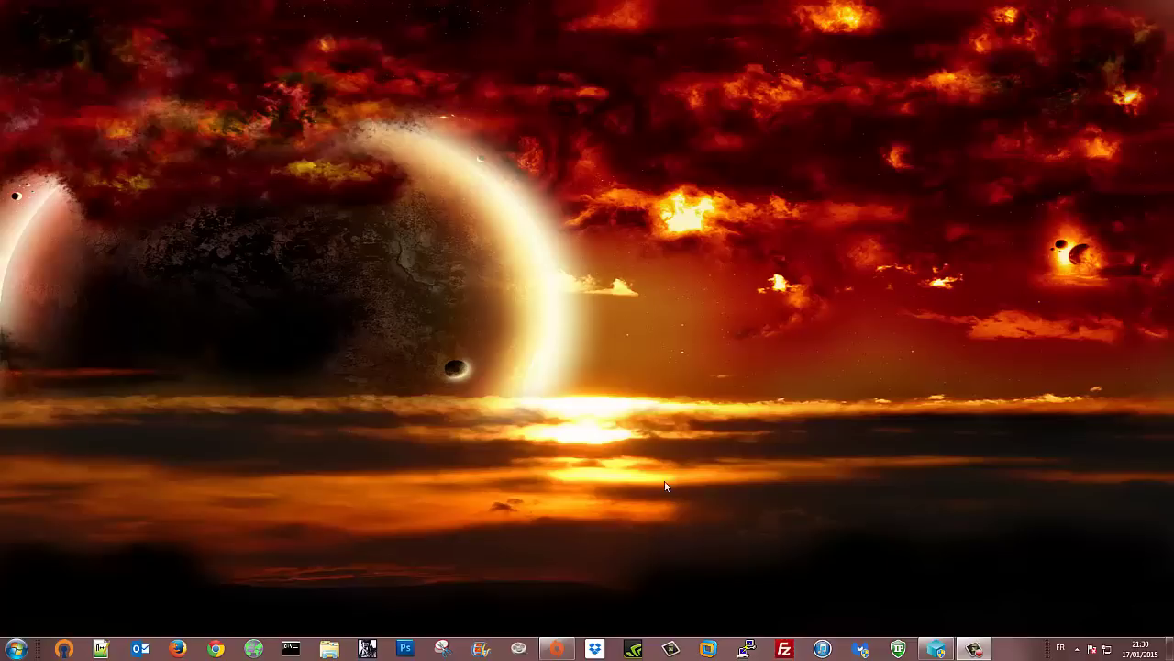
Step: Open the PeerBlock window to review its protection status and blocked connection log, and minimize it
{"action": "mouse_move", "coordinate": [936, 649]}
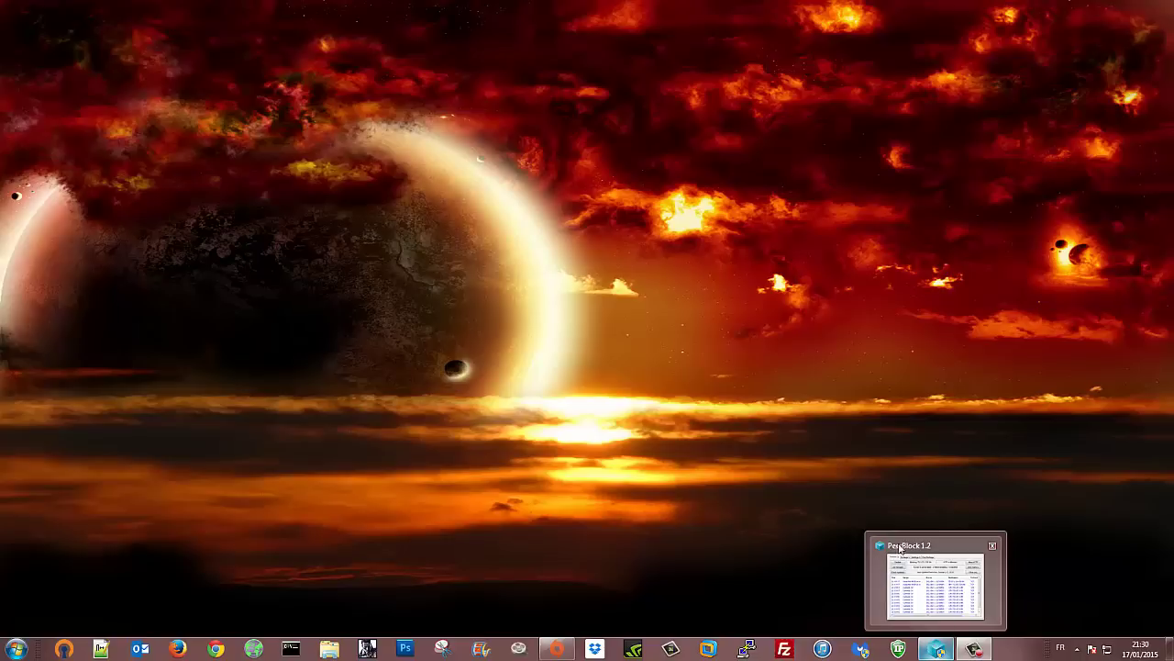
{"action": "mouse_move", "coordinate": [902, 551]}
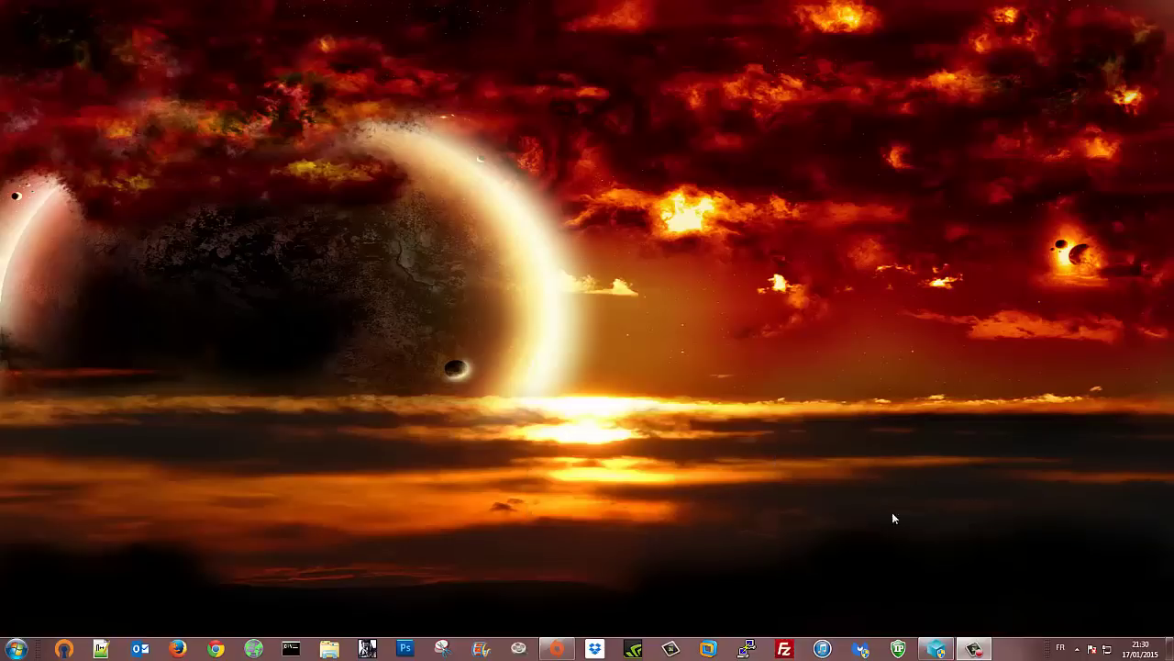
{"action": "left_click", "coordinate": [937, 650]}
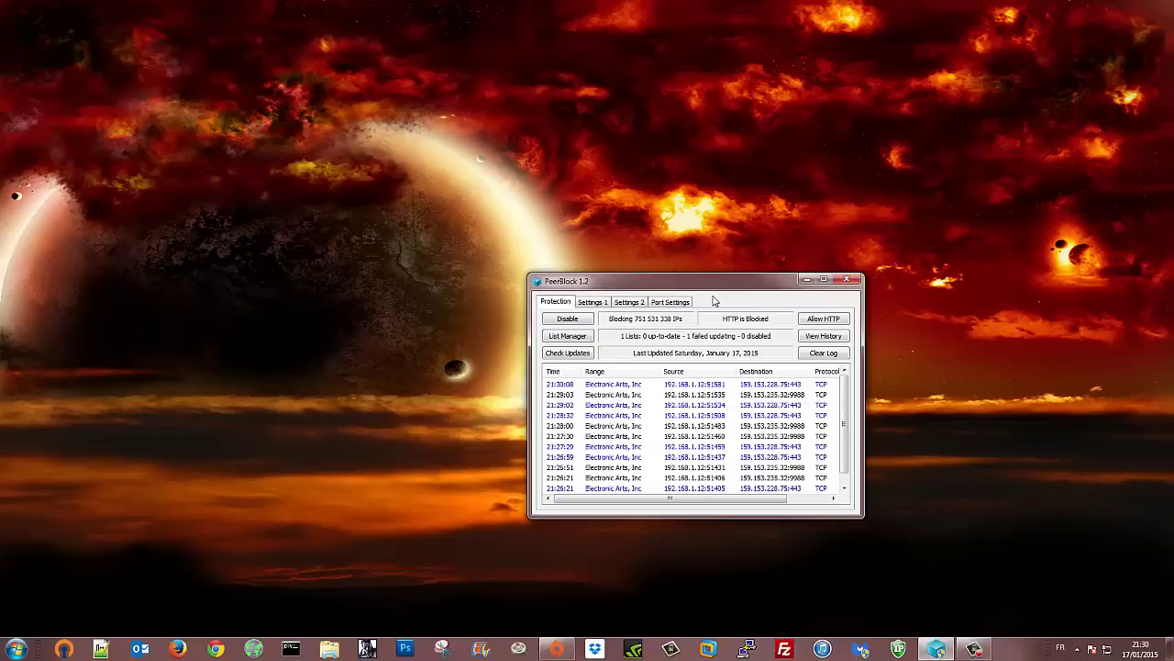
{"action": "left_click", "coordinate": [806, 279]}
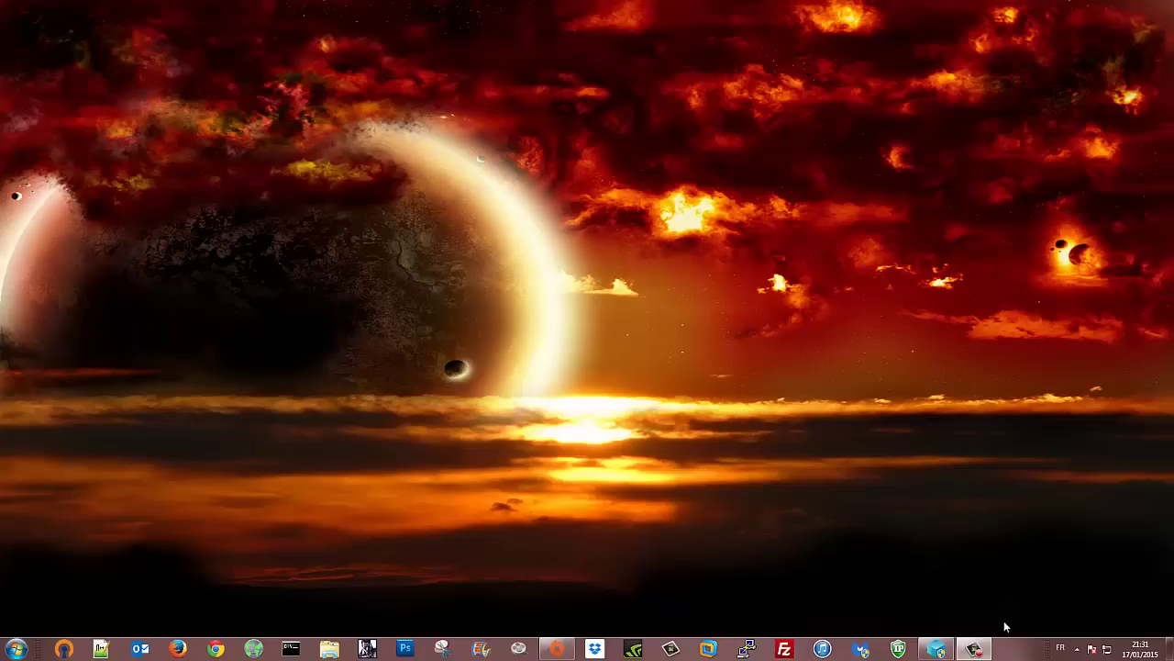
Step: Examine the KeyScrambler options among the hidden notification area programs, and dismiss them without changing anything
{"action": "left_click", "coordinate": [1077, 648]}
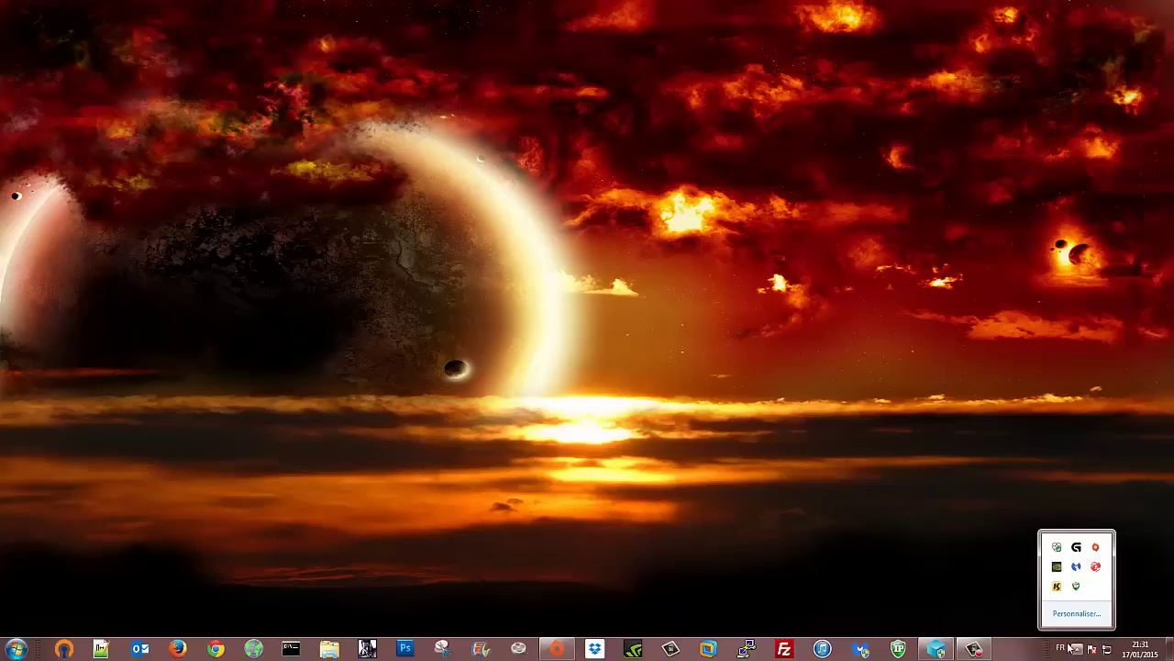
{"action": "right_click", "coordinate": [1056, 587]}
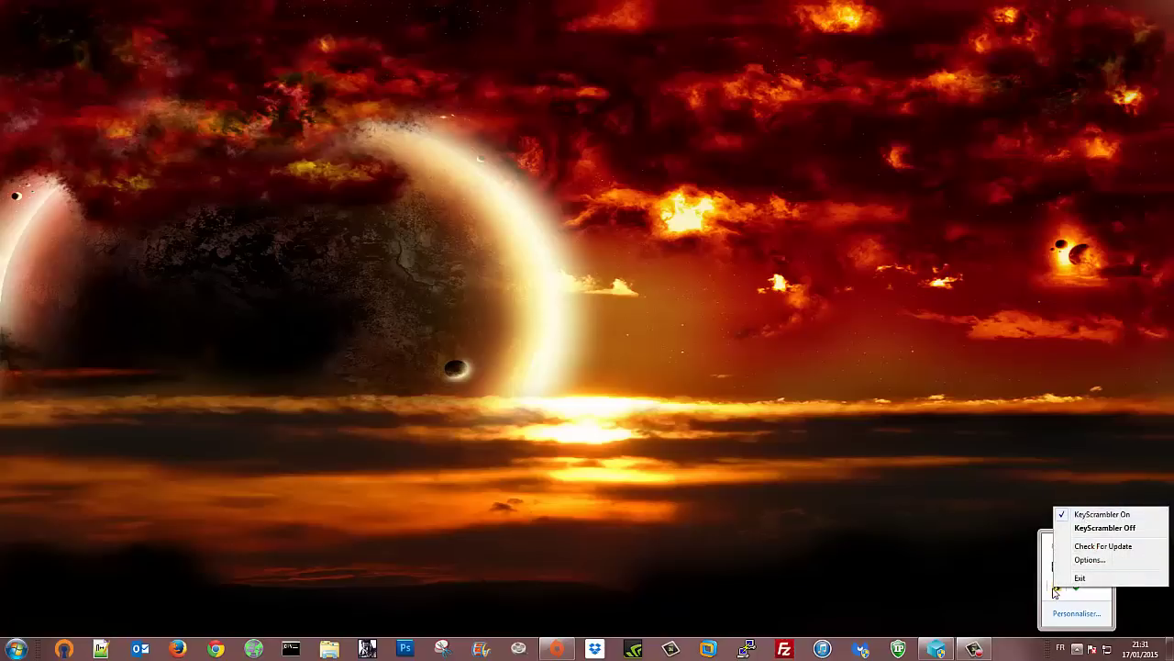
{"action": "left_click", "coordinate": [1000, 590]}
{"action": "left_click", "coordinate": [1077, 648]}
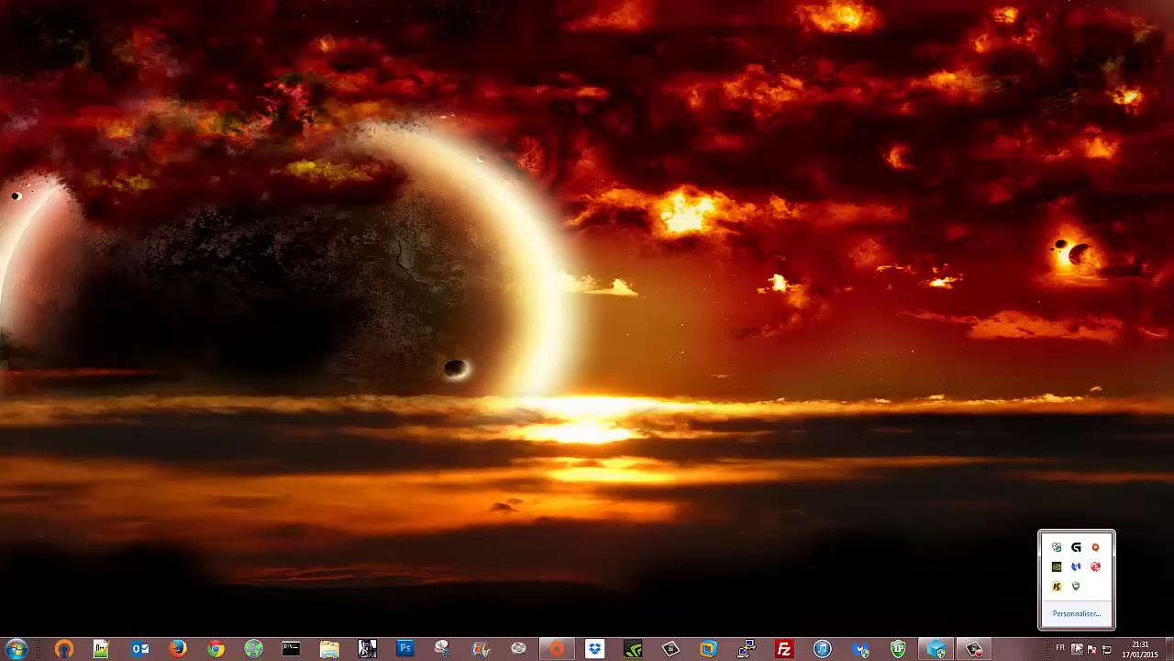
{"action": "right_click", "coordinate": [1056, 585]}
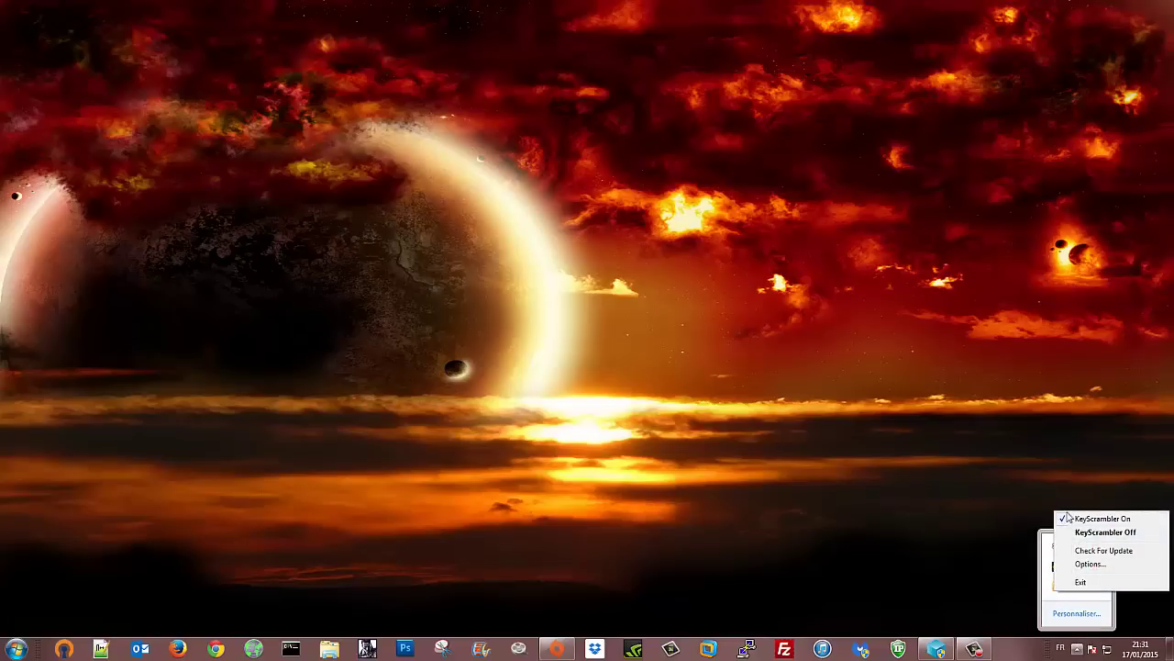
{"action": "left_click", "coordinate": [956, 497]}
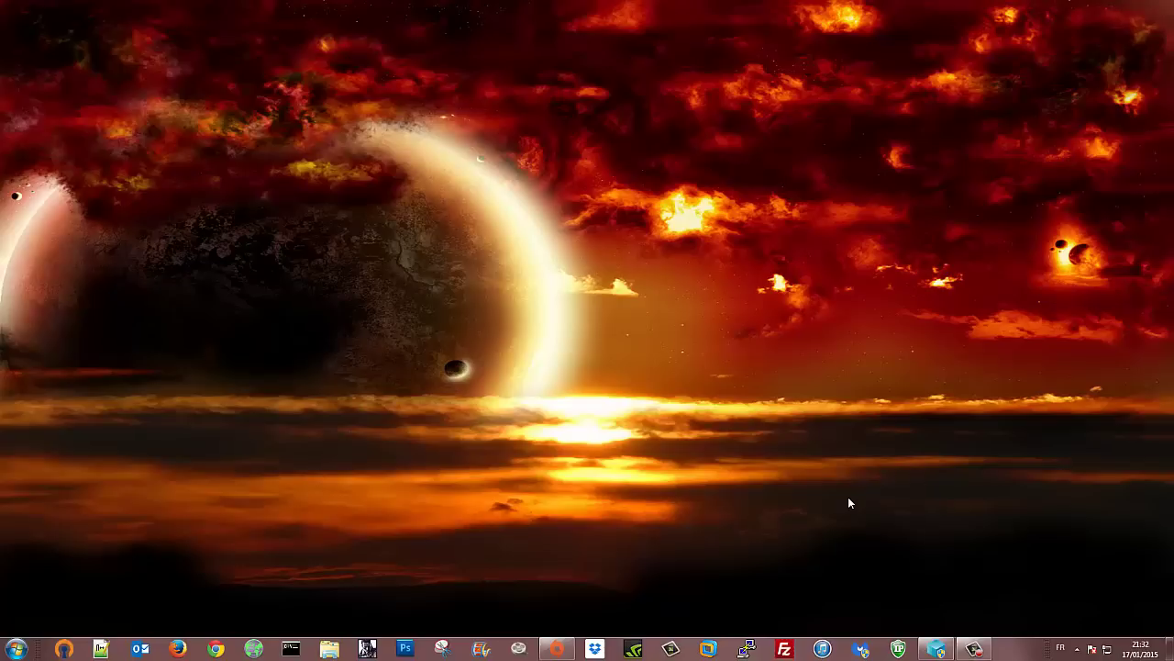
{"action": "left_click", "coordinate": [1077, 648]}
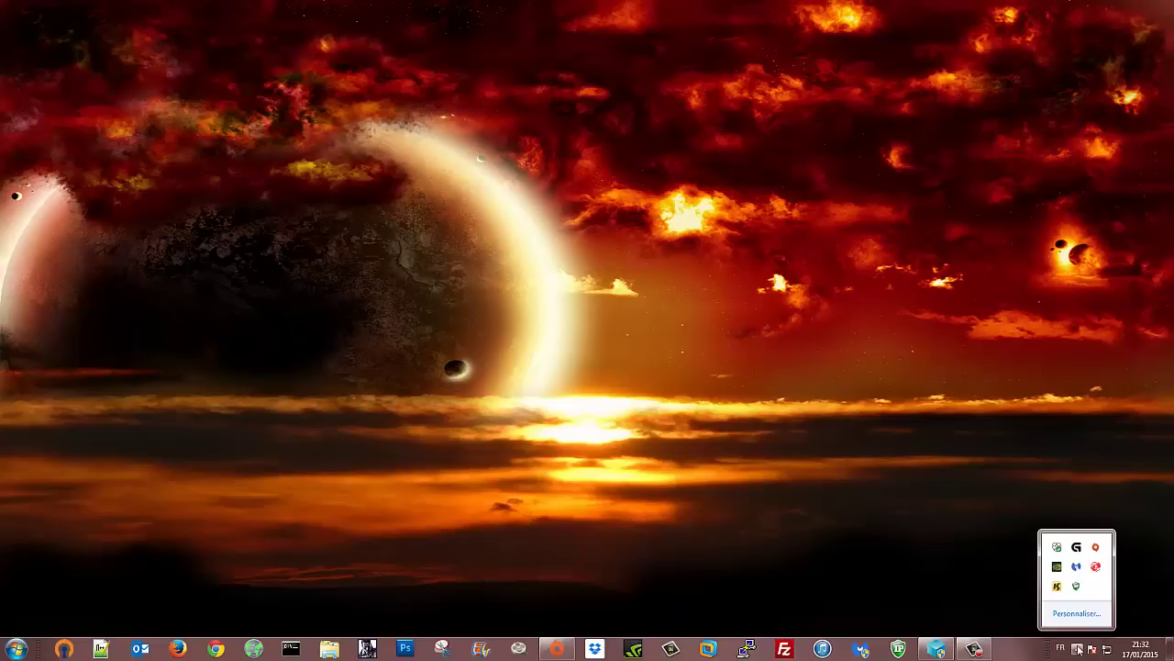
{"action": "right_click", "coordinate": [1055, 588]}
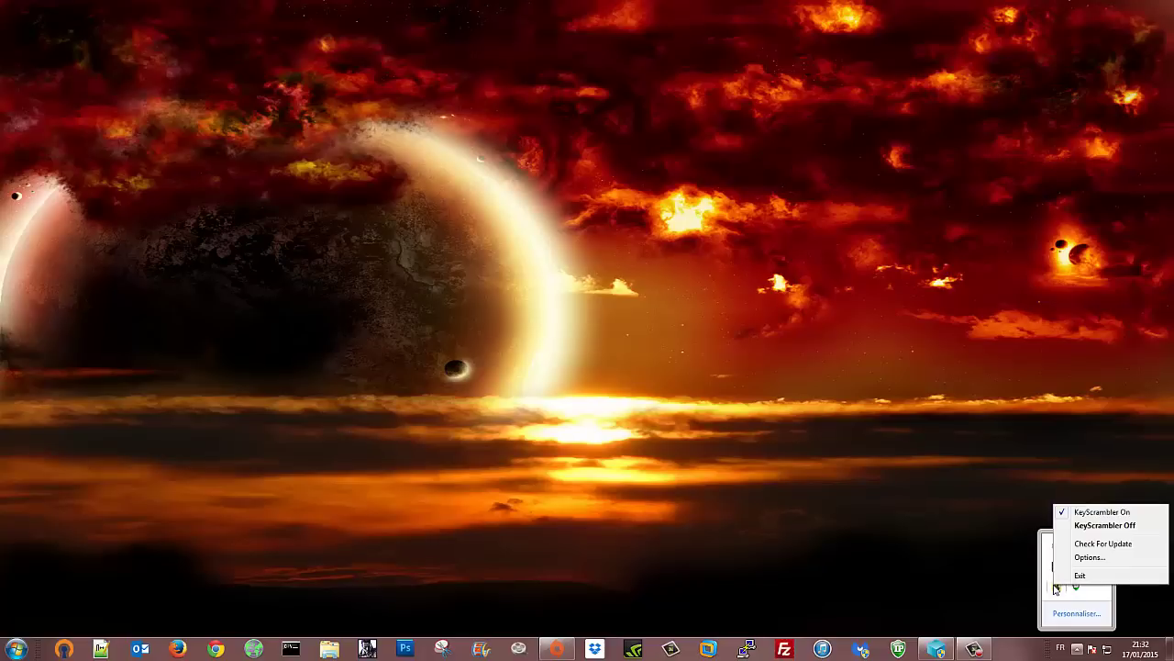
{"action": "left_click", "coordinate": [928, 565]}
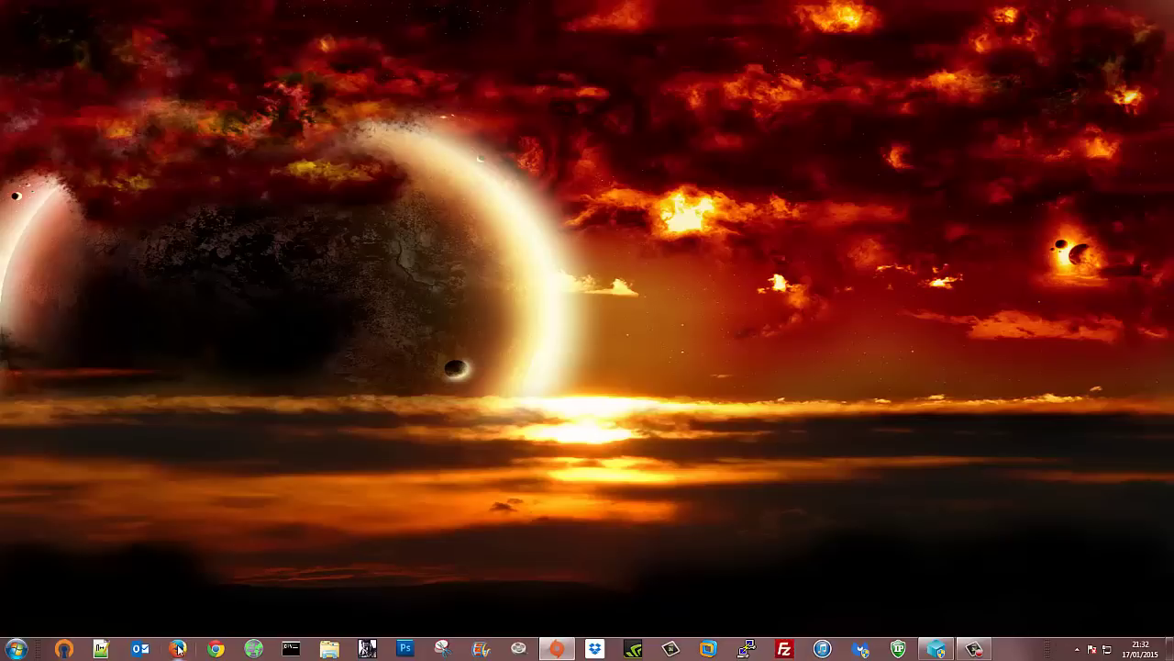
Step: Switch to Firefox, close the NoScript page, and select the Ixquick home page's address
{"action": "left_click", "coordinate": [178, 650]}
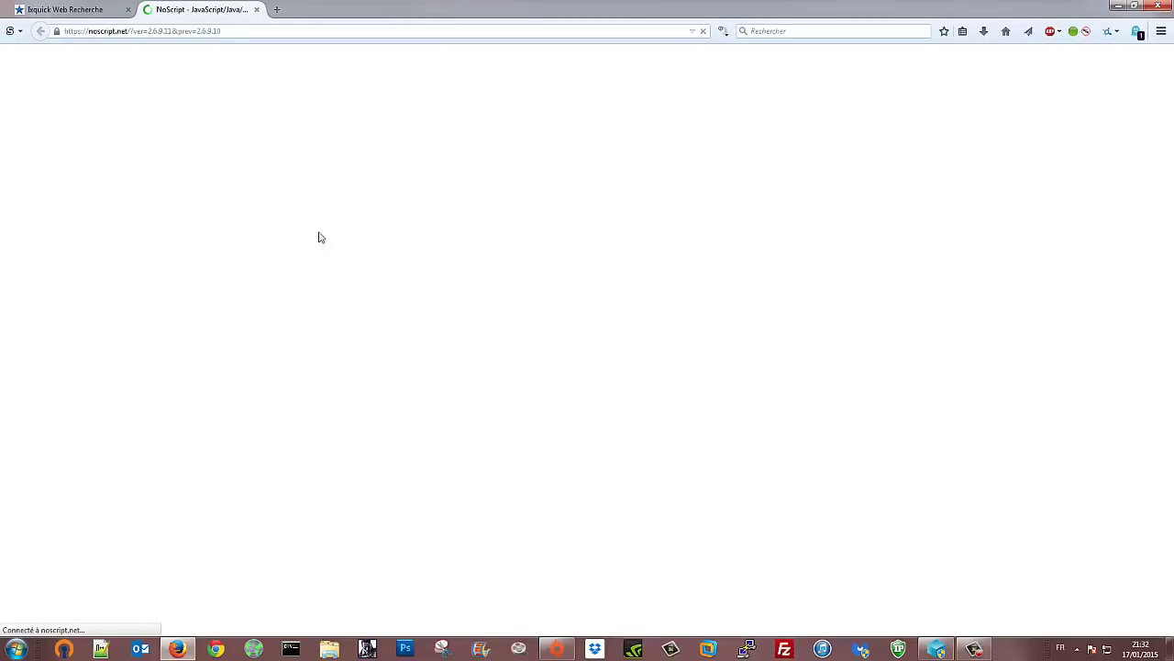
{"action": "left_click", "coordinate": [260, 13]}
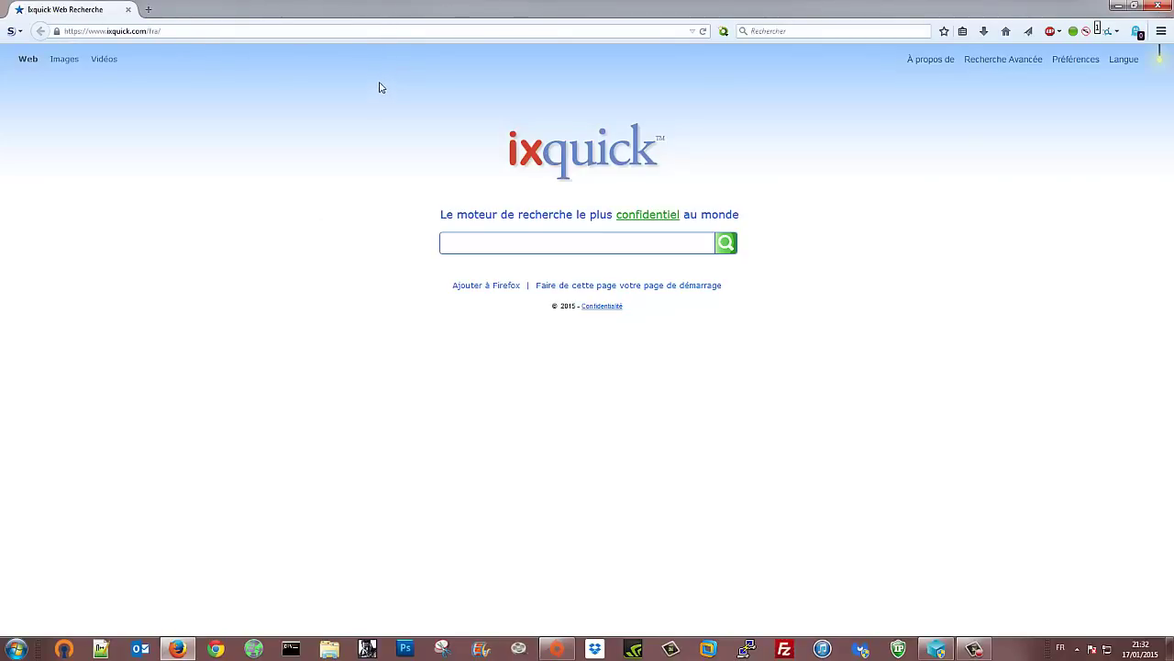
{"action": "left_click", "coordinate": [151, 31]}
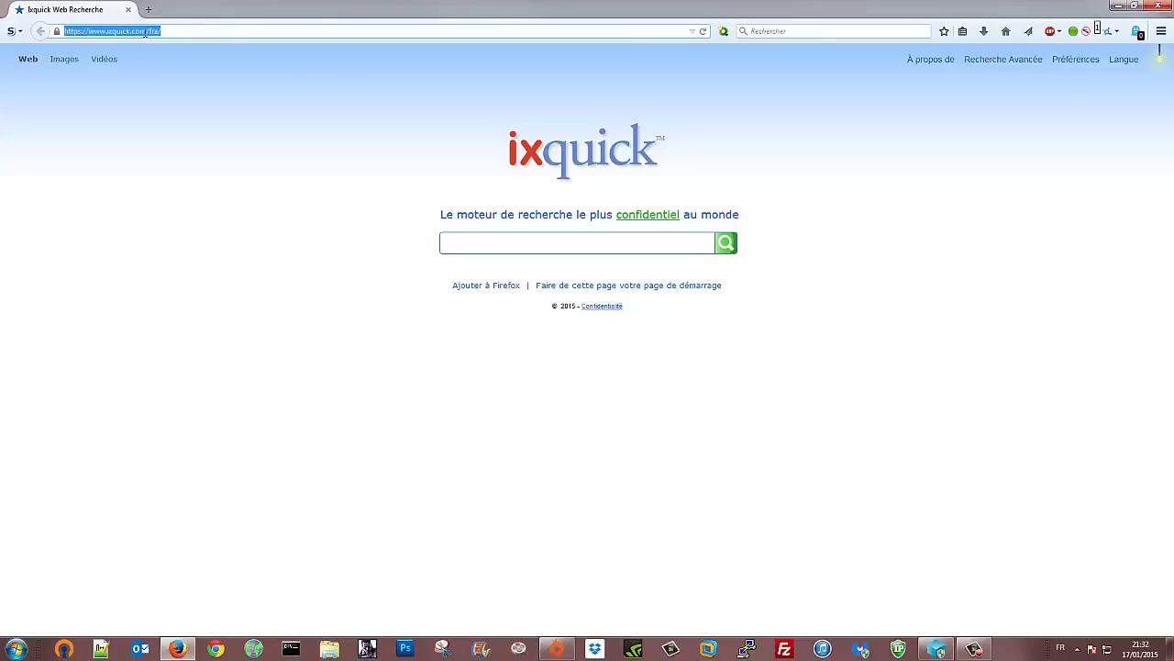
{"action": "right_click", "coordinate": [146, 33]}
{"action": "left_click", "coordinate": [177, 72]}
{"action": "left_click", "coordinate": [286, 155]}
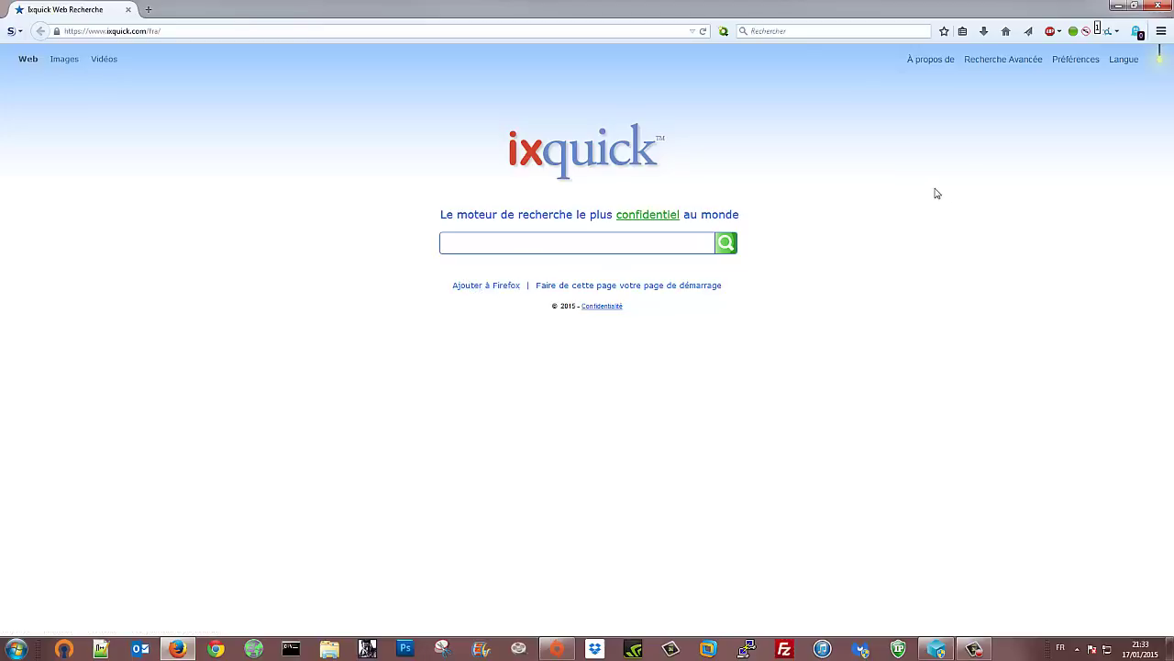
Step: Review the home page address in Firefox's general options and accept the dialog
{"action": "left_click", "coordinate": [1160, 33]}
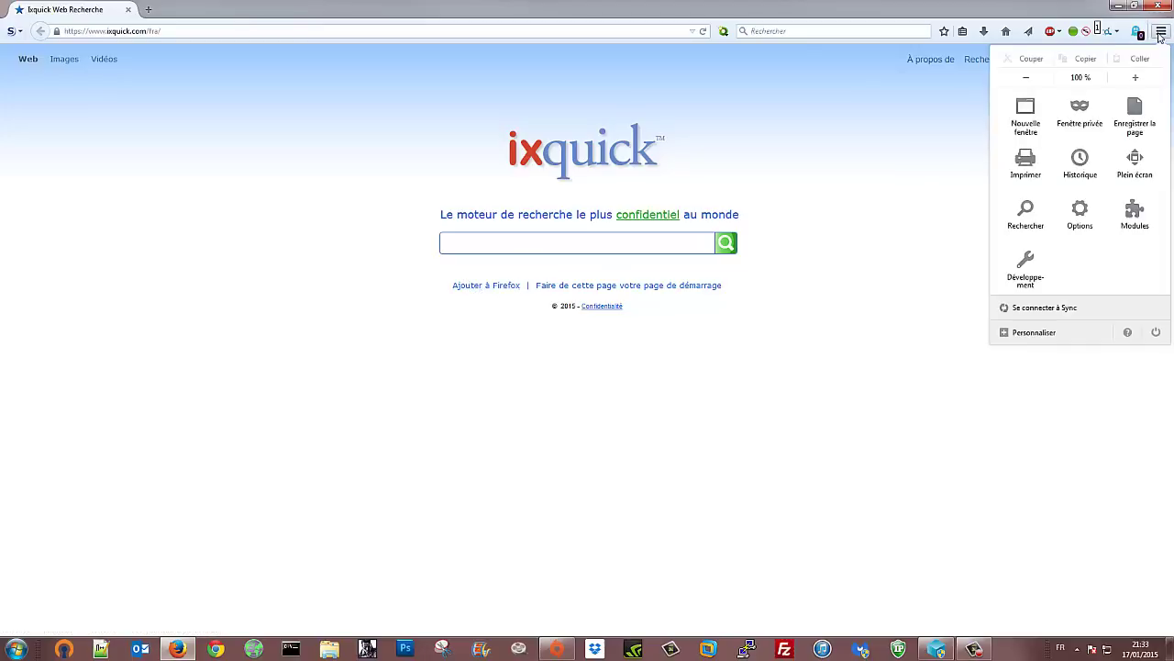
{"action": "left_click", "coordinate": [1080, 213]}
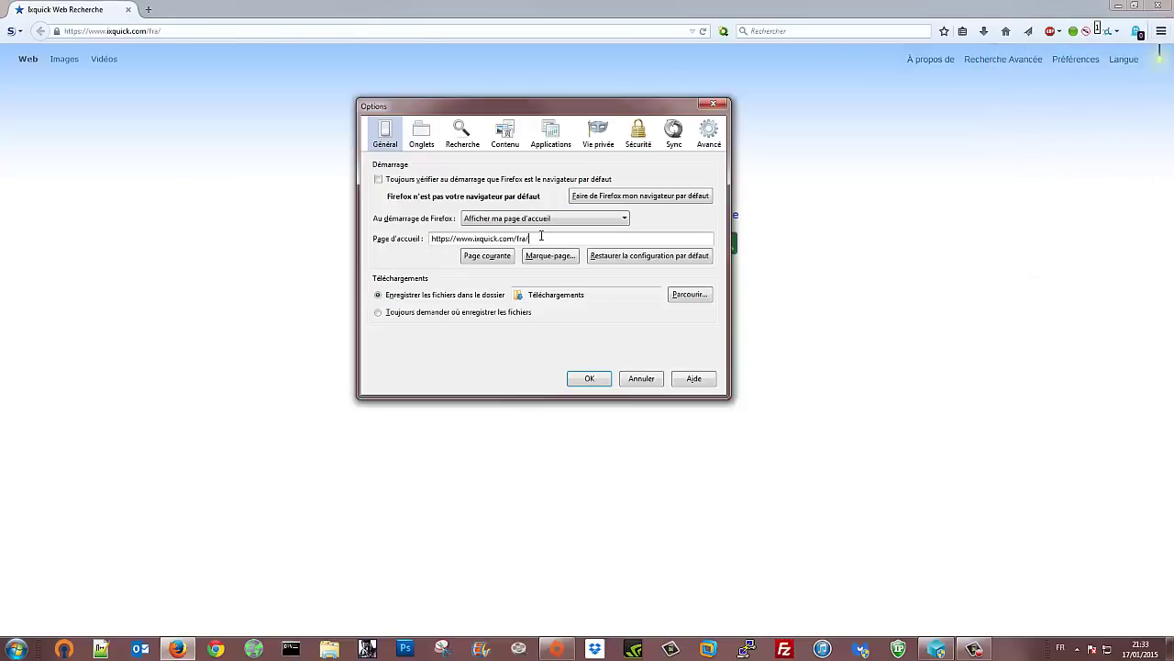
{"action": "left_click_drag", "start_coordinate": [541, 236], "coordinate": [429, 240]}
{"action": "left_click", "coordinate": [576, 385]}
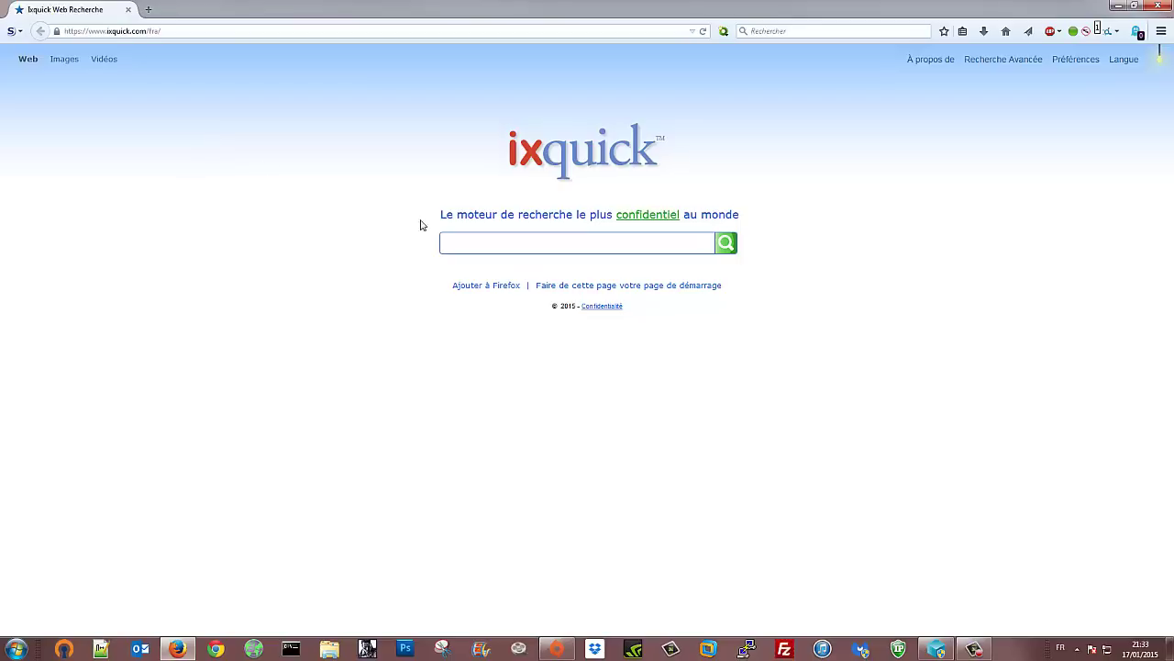
Step: Search Ixquick for "foot" from its home page
{"action": "left_click", "coordinate": [507, 241]}
{"action": "type", "text": "foot"}
{"action": "key", "text": "Return"}
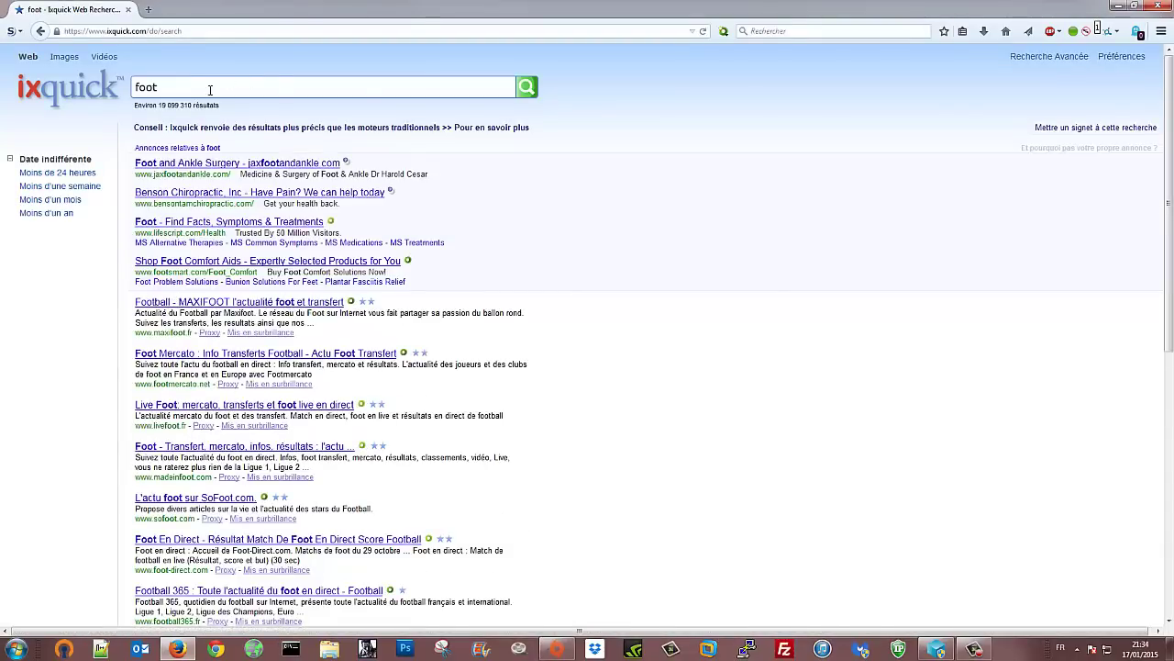
Step: Replace the Ixquick query with "google" and run the search
{"action": "left_click_drag", "start_coordinate": [161, 87], "coordinate": [68, 89]}
{"action": "type", "text": "goog"}
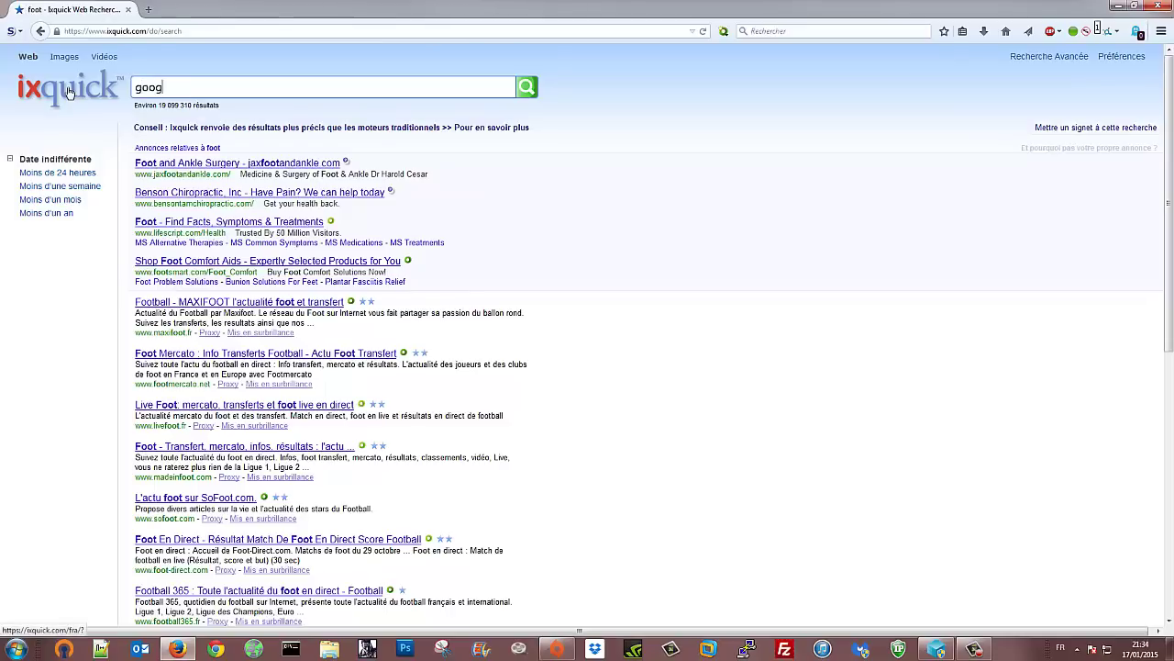
{"action": "type", "text": "le"}
{"action": "key", "text": "Return"}
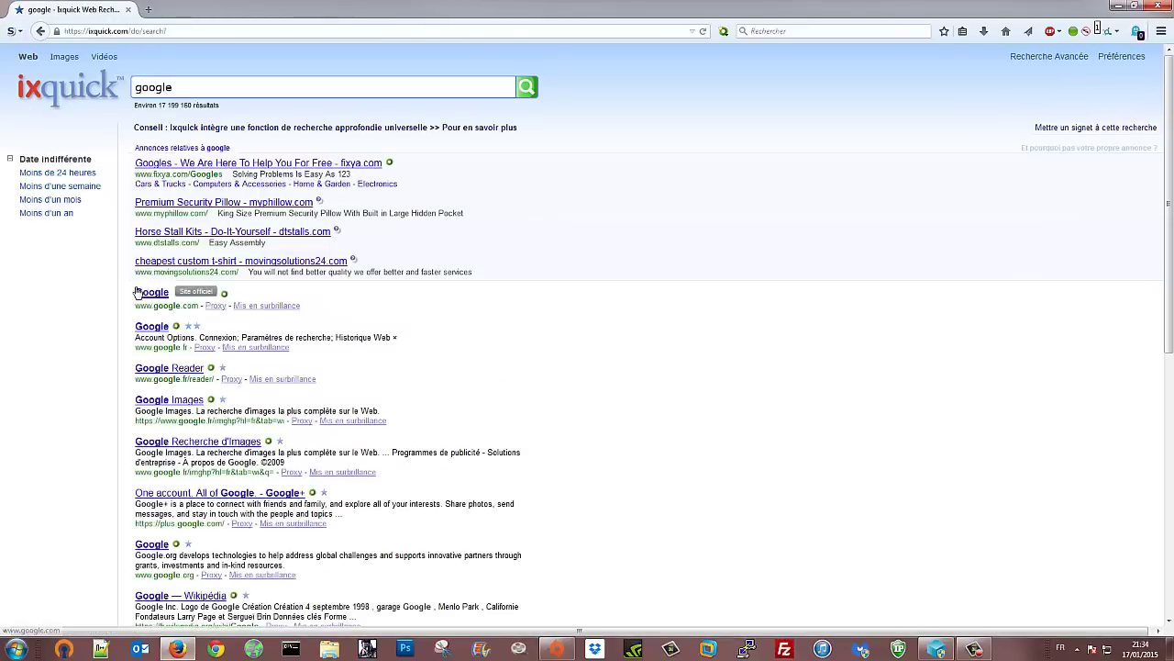
{"action": "left_click", "coordinate": [152, 328]}
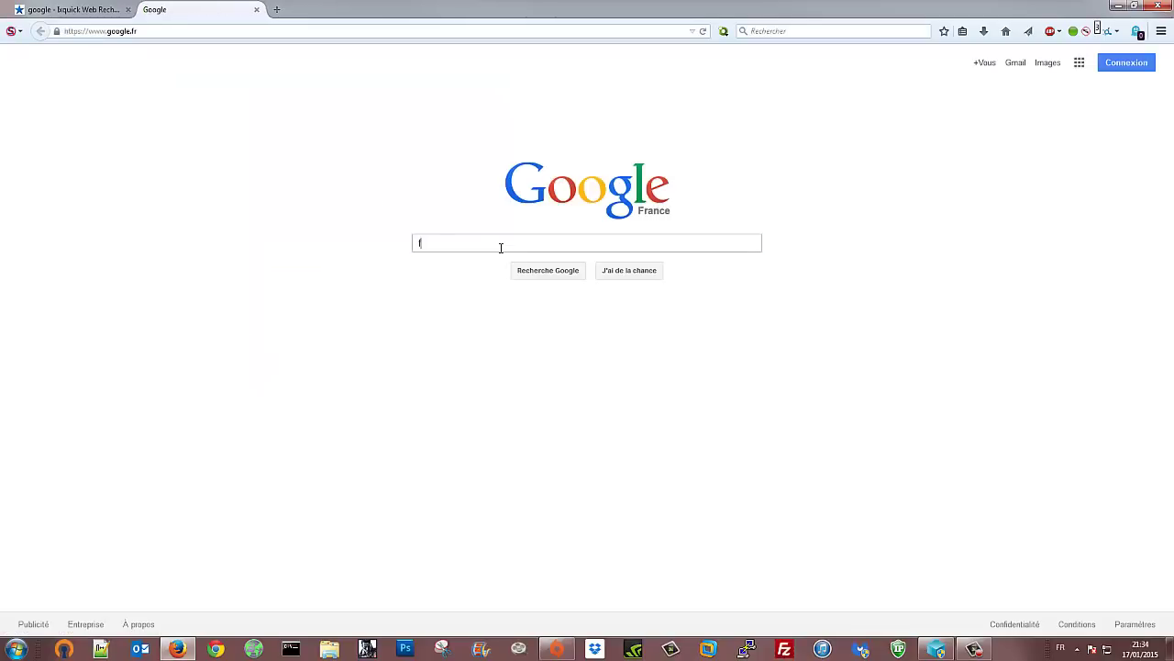
{"action": "type", "text": "foot"}
{"action": "key", "text": "Return"}
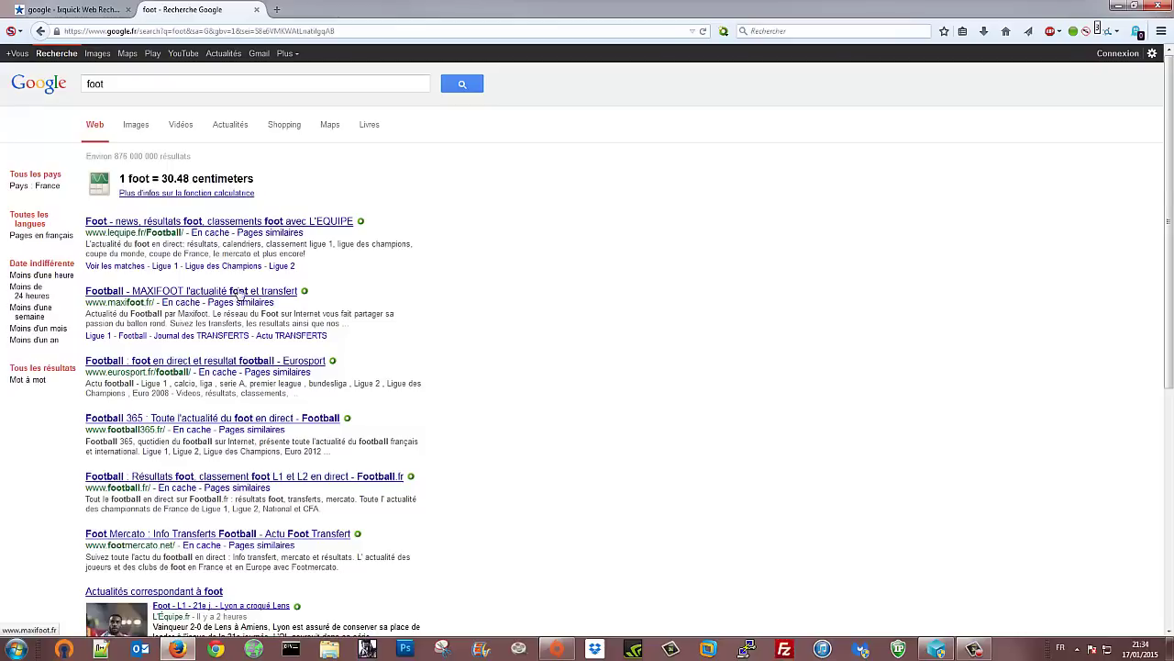
{"action": "left_click_drag", "start_coordinate": [138, 31], "coordinate": [470, 30]}
{"action": "key", "text": "BackSpace"}
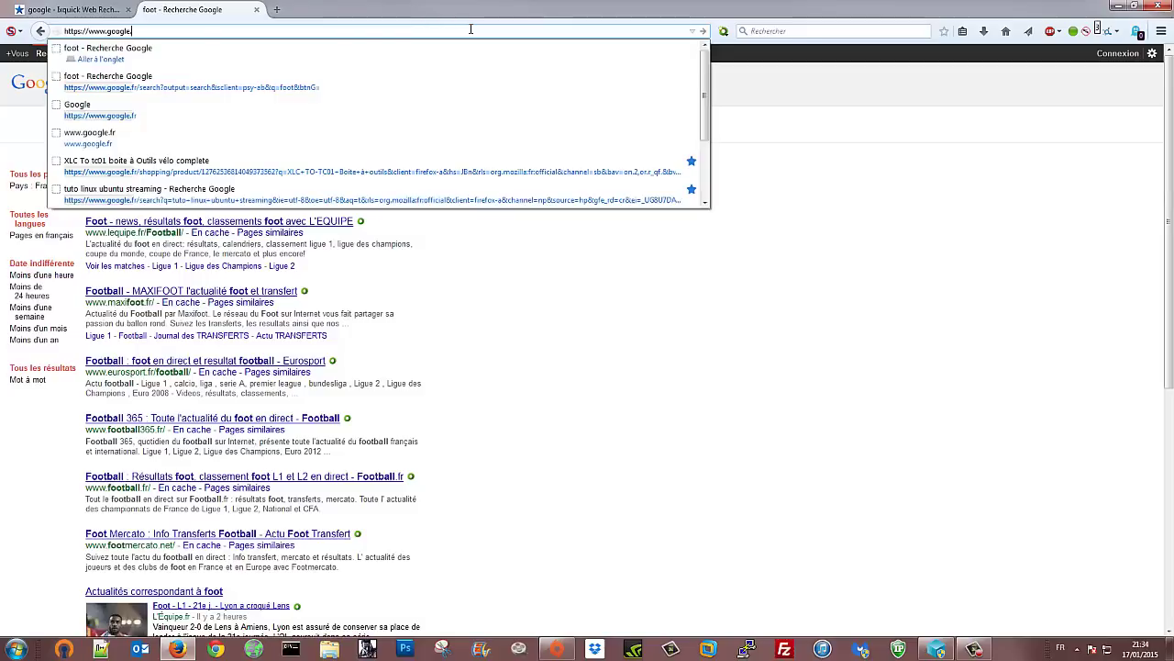
{"action": "type", "text": "fr"}
{"action": "key", "text": "Return"}
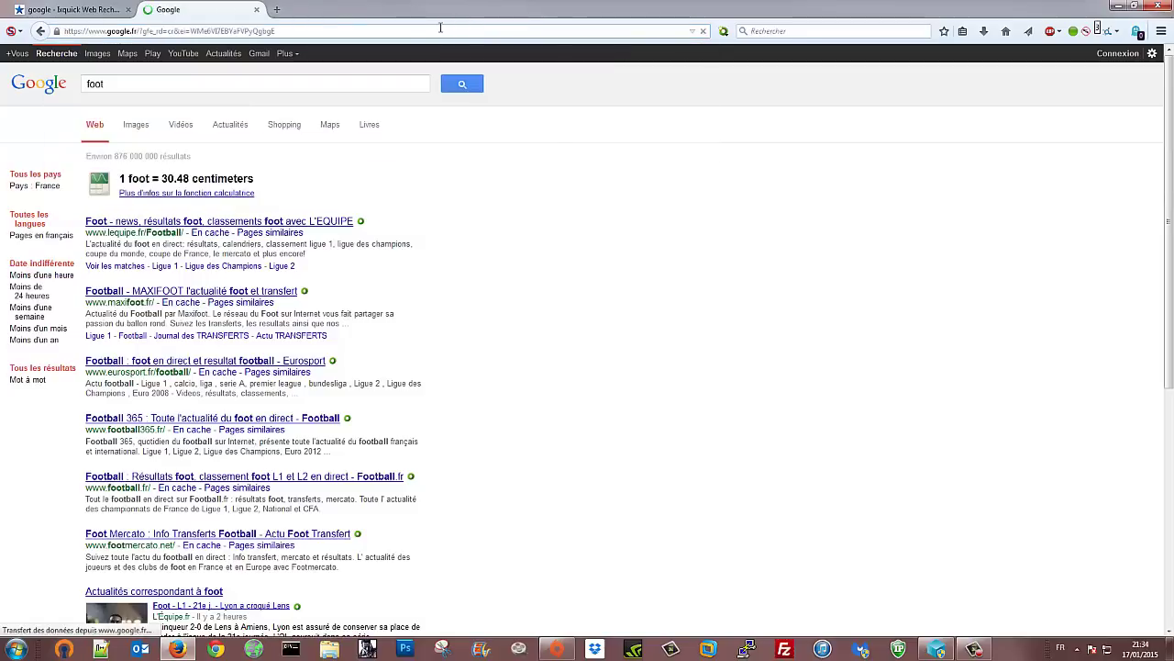
{"action": "left_click", "coordinate": [463, 183]}
{"action": "type", "text": "f"}
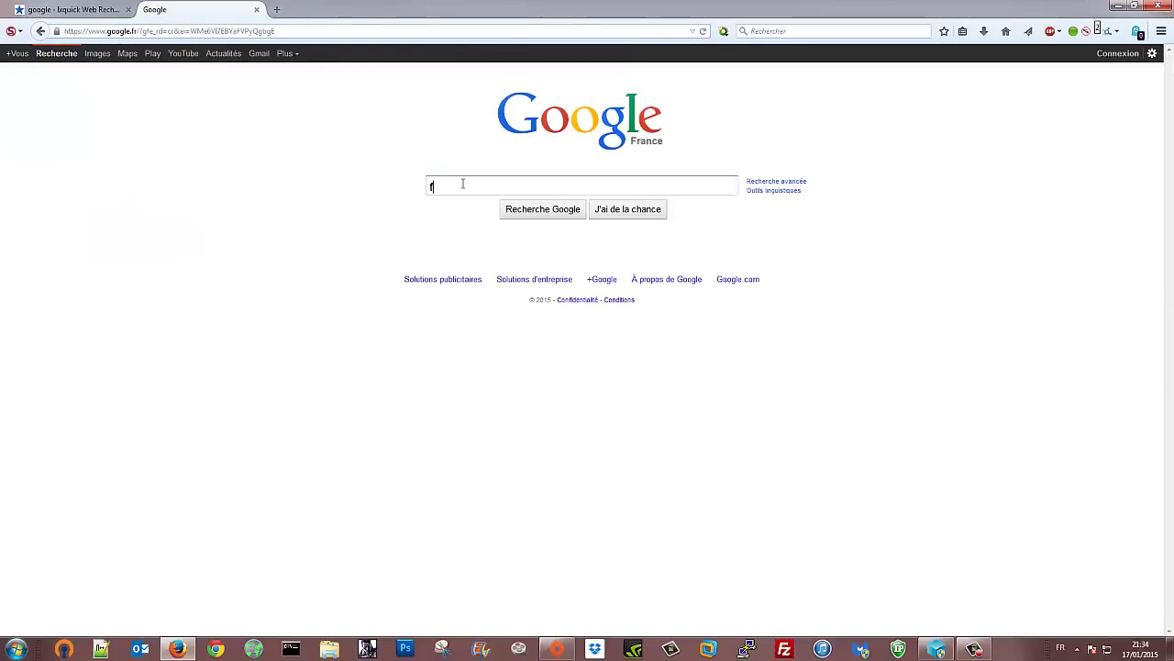
{"action": "type", "text": "oot"}
{"action": "key", "text": "Return"}
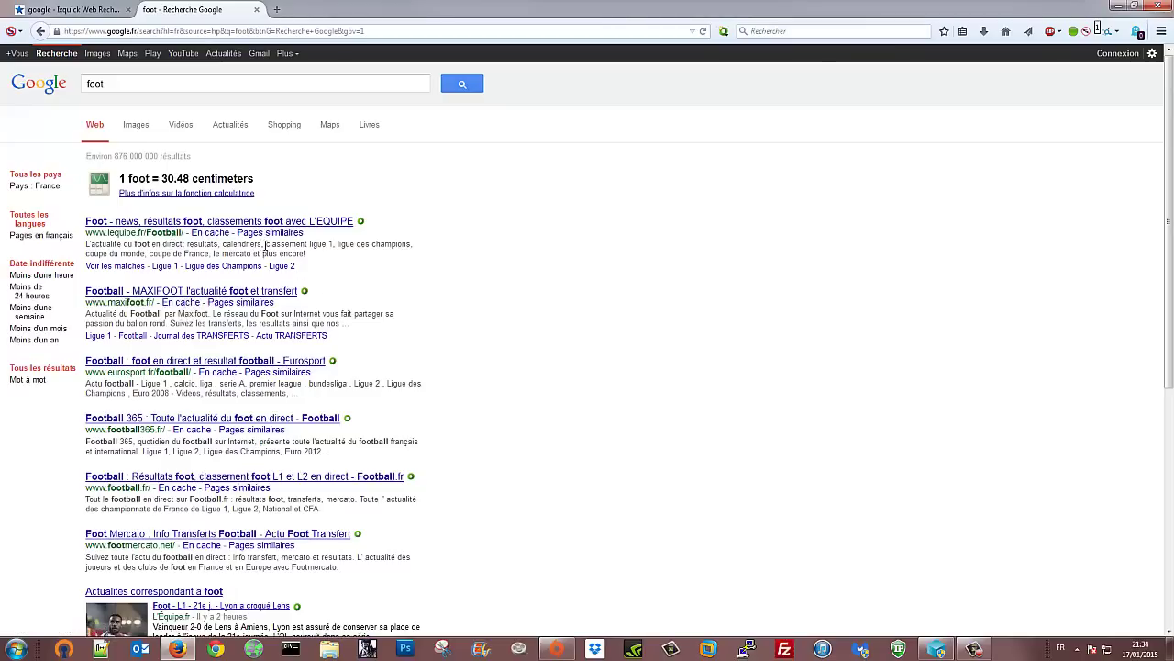
Step: Return to the Ixquick page, search it for "foot", and compare its results with the Google results page
{"action": "left_click", "coordinate": [73, 11]}
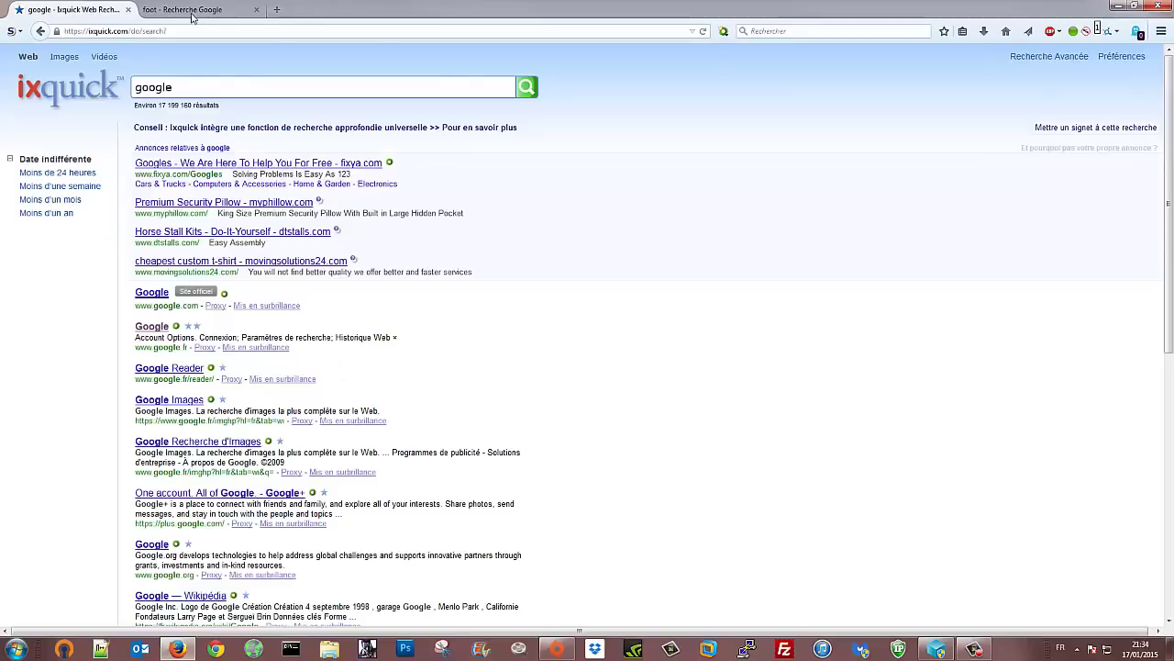
{"action": "double_click", "coordinate": [178, 88]}
{"action": "type", "text": "foot"}
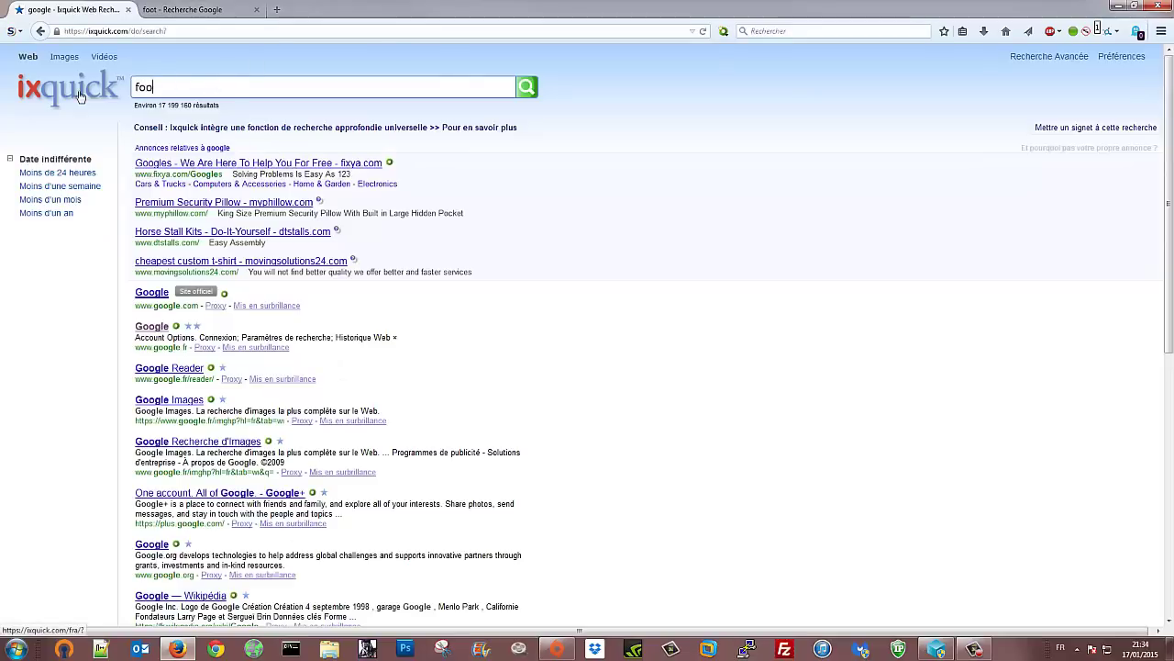
{"action": "key", "text": "Return"}
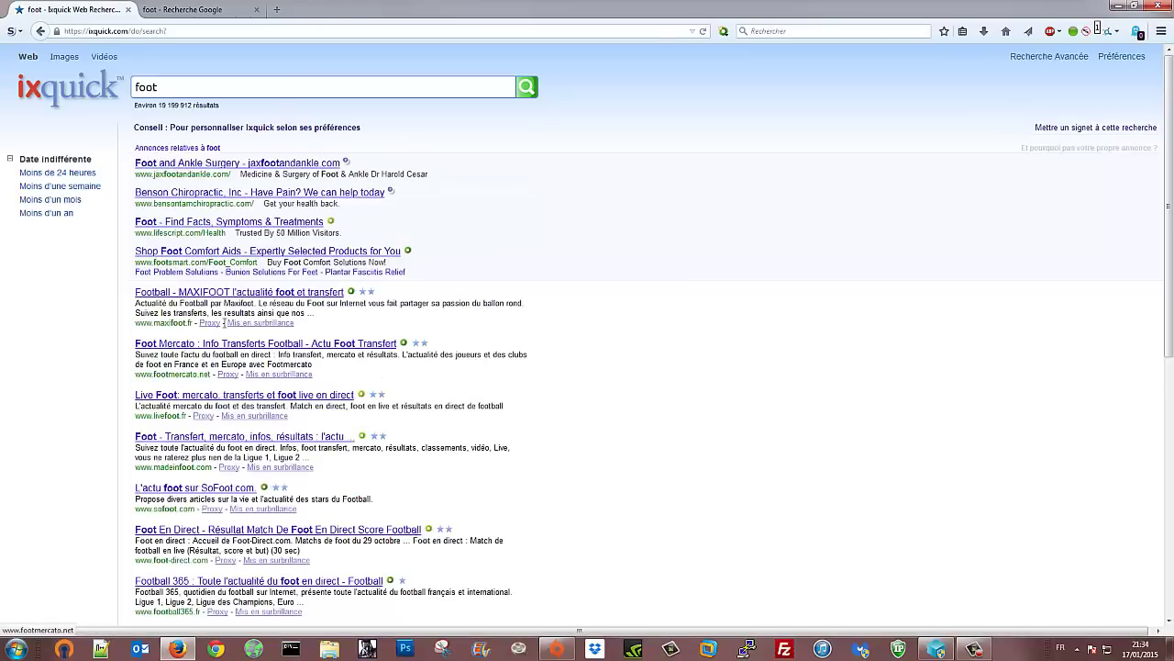
{"action": "scroll", "coordinate": [308, 377], "scroll_direction": "down", "scroll_amount": 1}
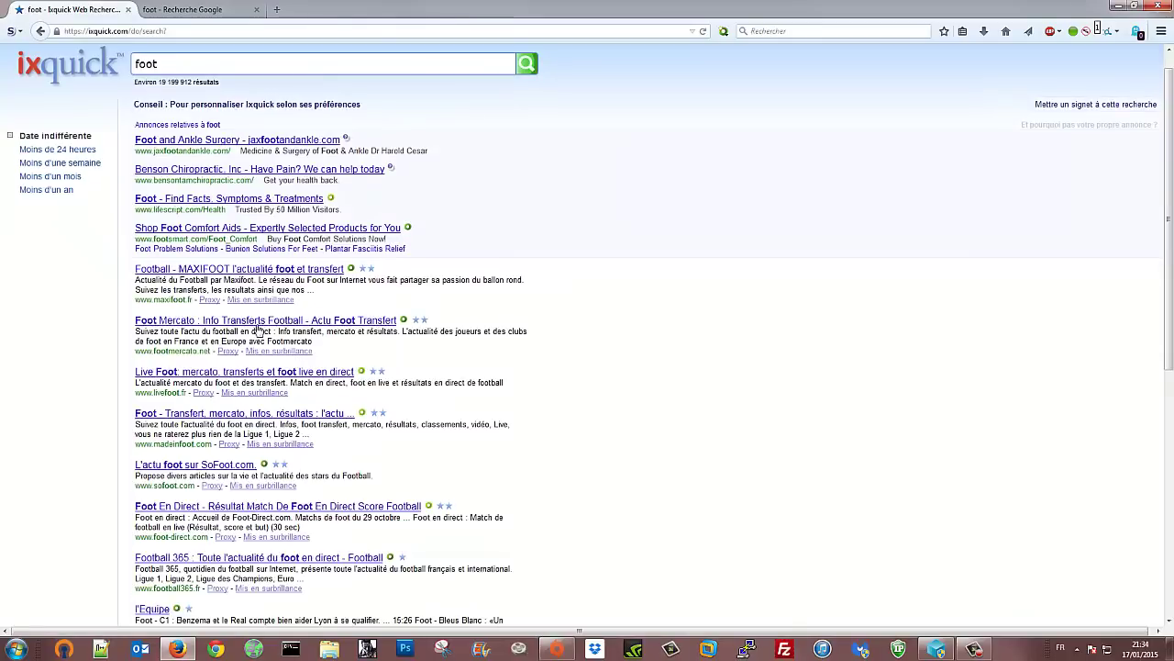
{"action": "scroll", "coordinate": [328, 353], "scroll_direction": "down", "scroll_amount": 1}
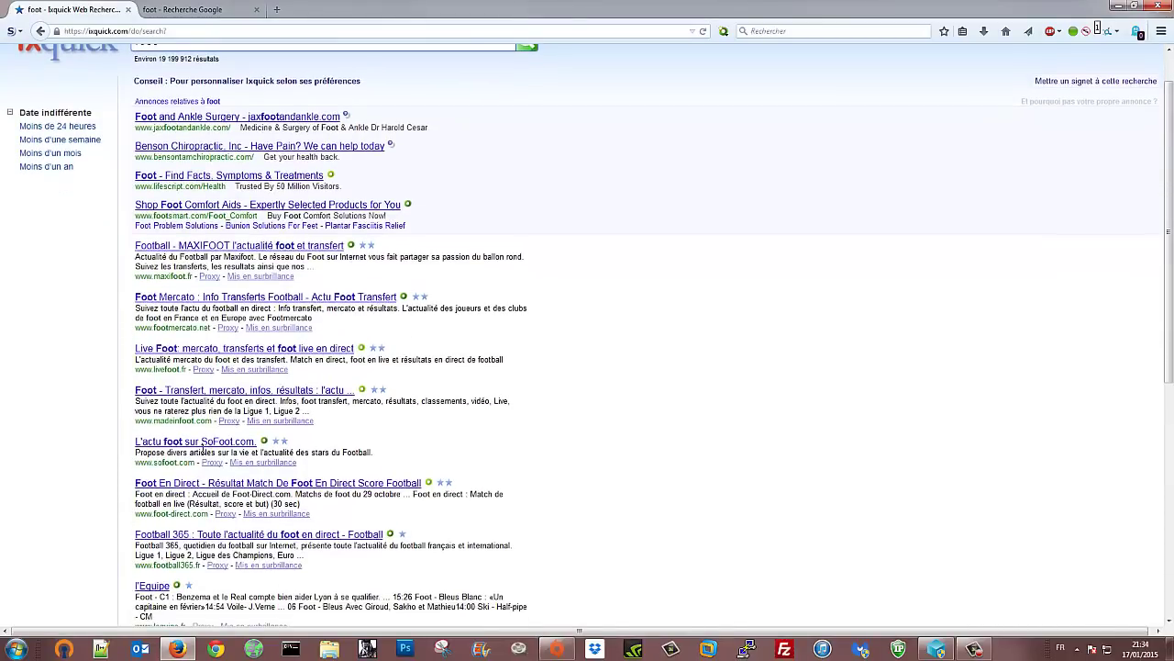
{"action": "scroll", "coordinate": [426, 441], "scroll_direction": "up", "scroll_amount": 2}
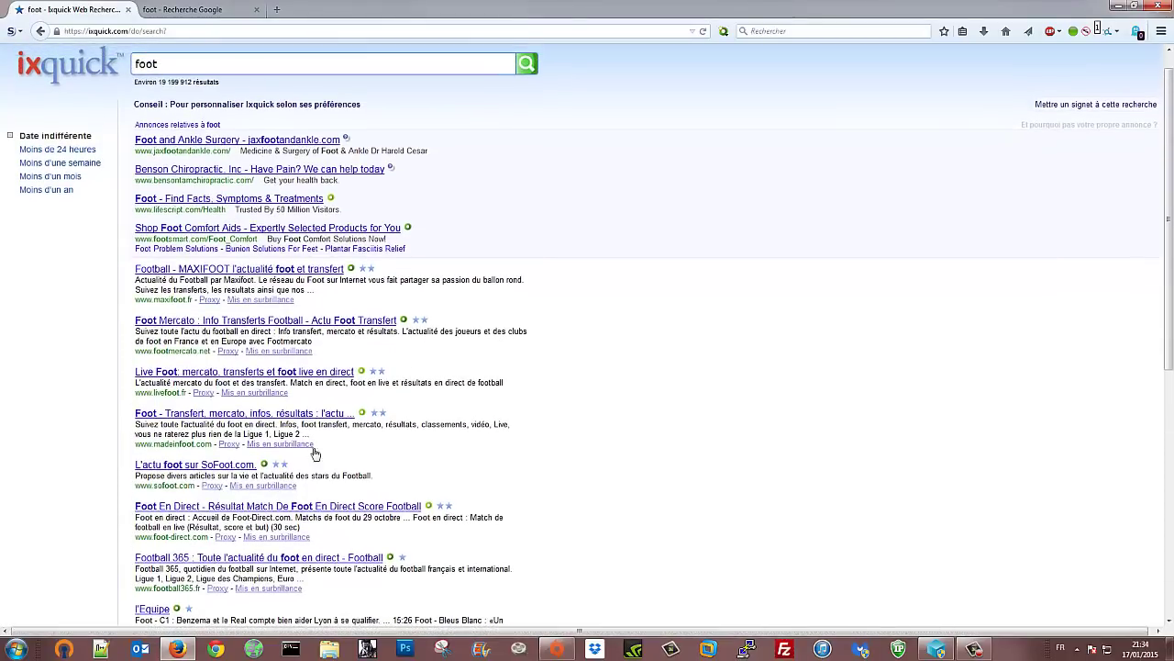
{"action": "left_click", "coordinate": [220, 11]}
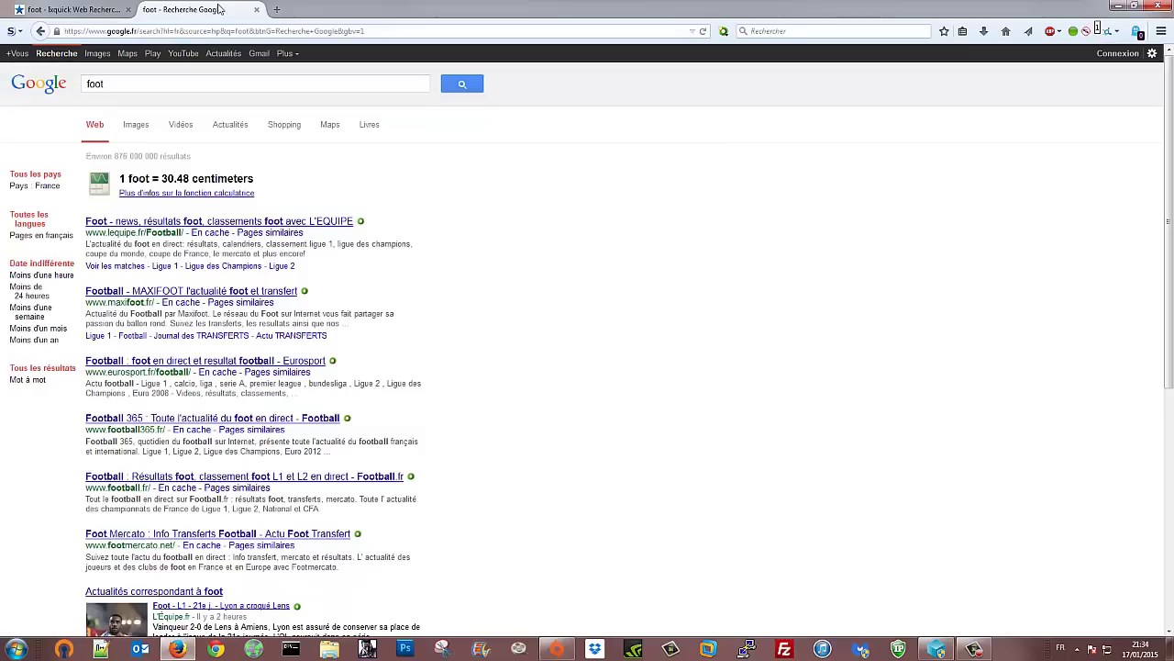
Step: Close the Google results page and open the Firefox add-ons manager
{"action": "left_click", "coordinate": [257, 10]}
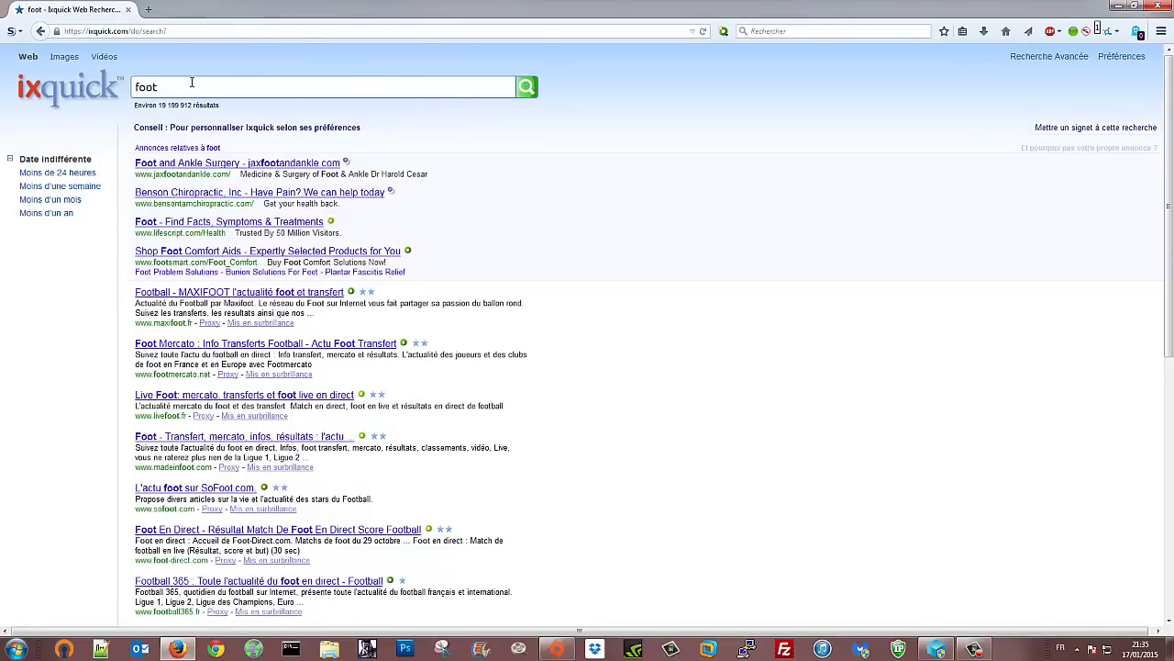
{"action": "left_click_drag", "start_coordinate": [192, 82], "coordinate": [111, 82]}
{"action": "left_click", "coordinate": [1160, 31]}
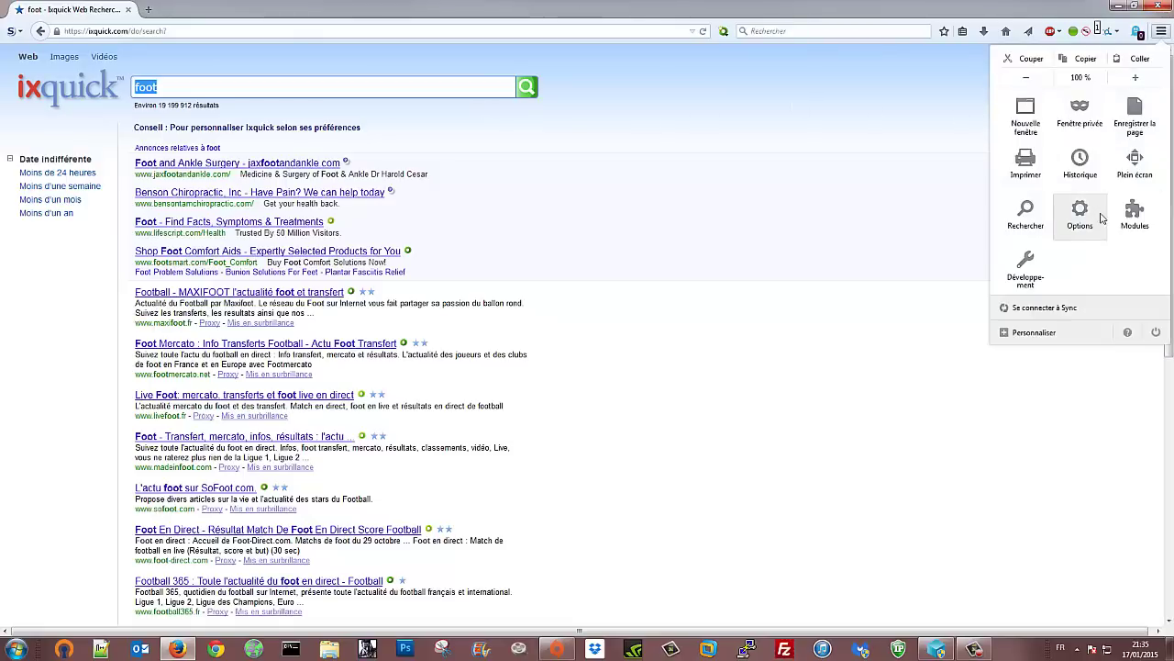
{"action": "left_click", "coordinate": [1133, 212]}
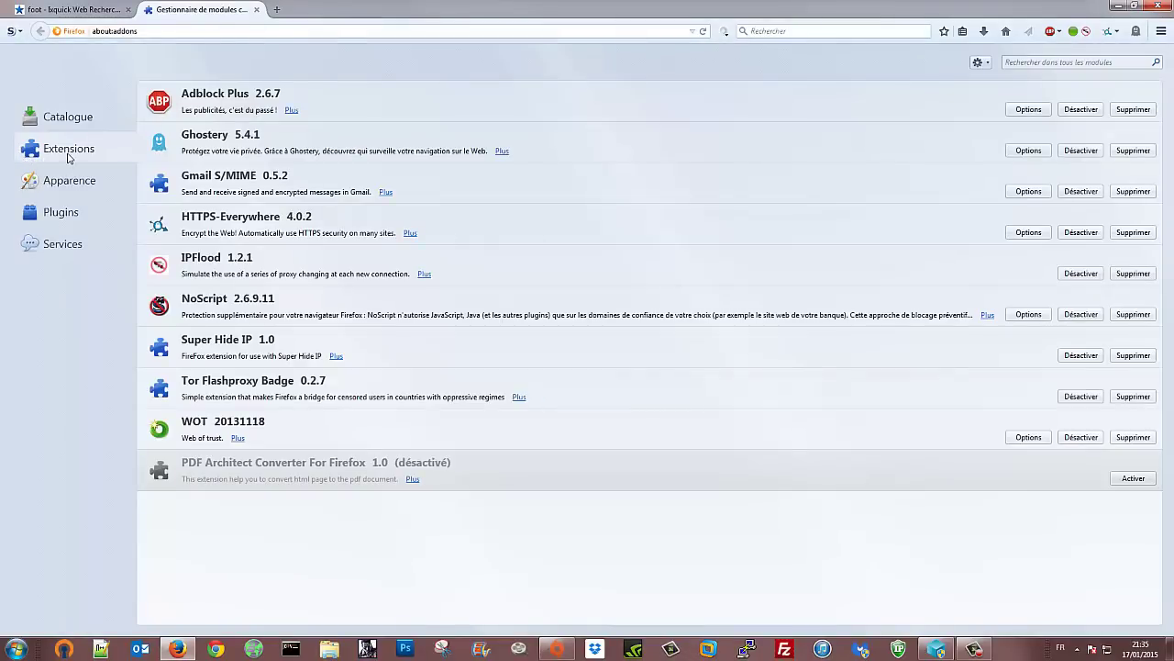
Step: View the add-on catalogue, return to the installed extensions to review them, and dismiss the Dropbox notifications
{"action": "left_click", "coordinate": [75, 119]}
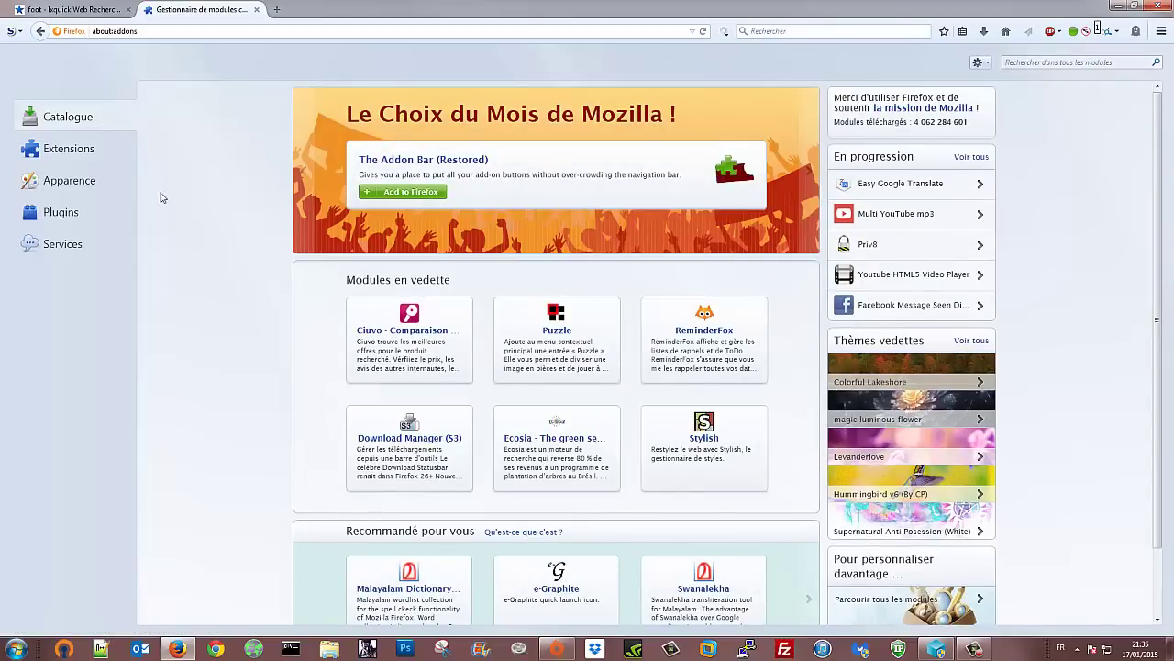
{"action": "left_click", "coordinate": [62, 155]}
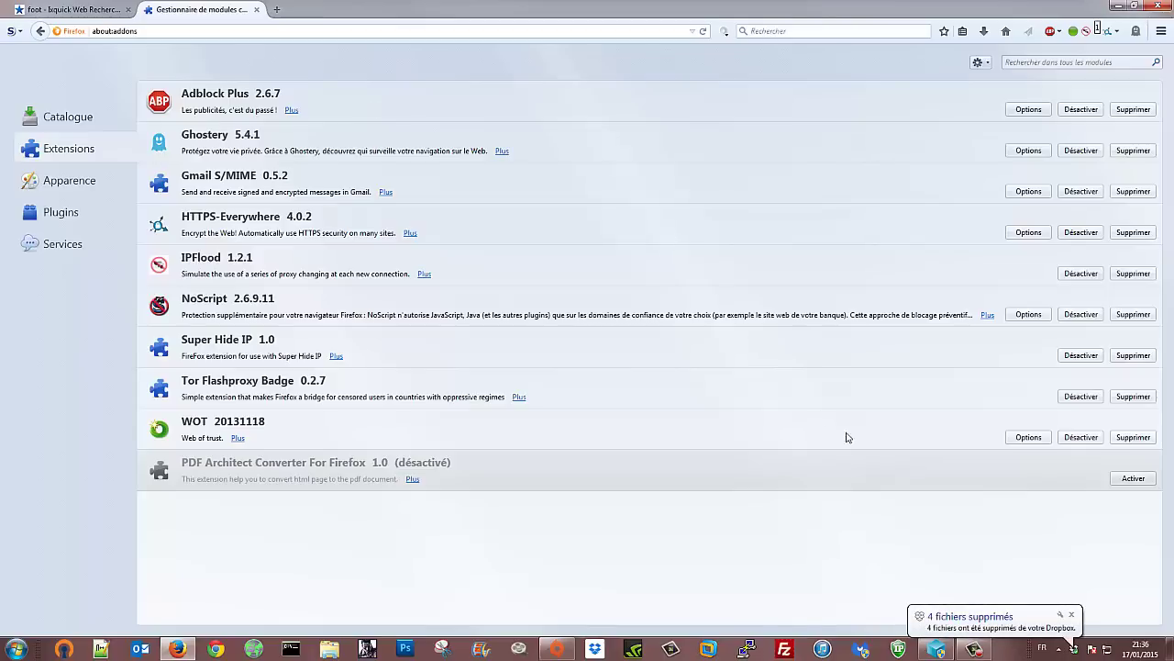
{"action": "left_click", "coordinate": [1071, 614]}
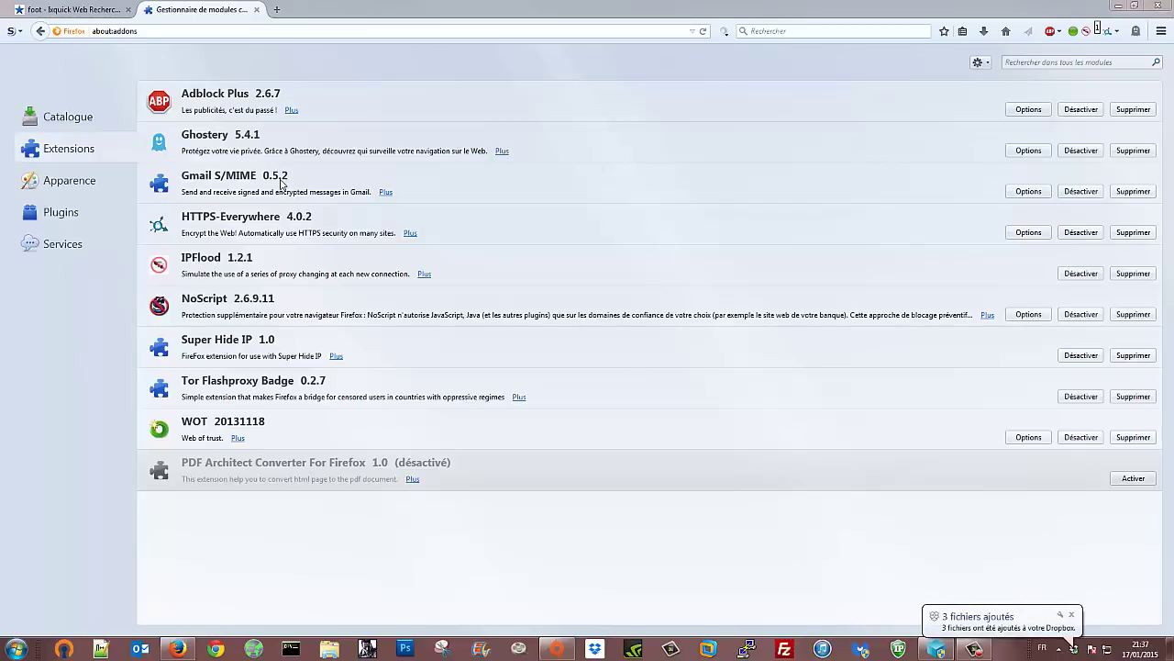
{"action": "left_click", "coordinate": [1072, 614]}
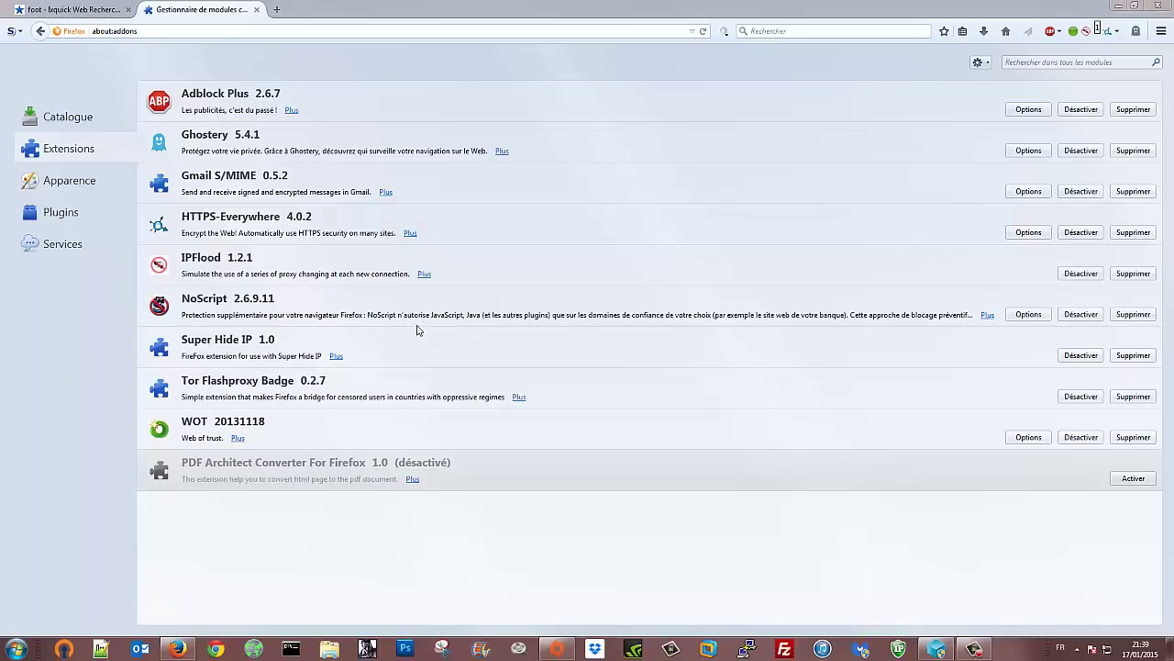
Step: Examine NoScript's site permission options and its recently blocked sites without changing anything
{"action": "left_click", "coordinate": [12, 31]}
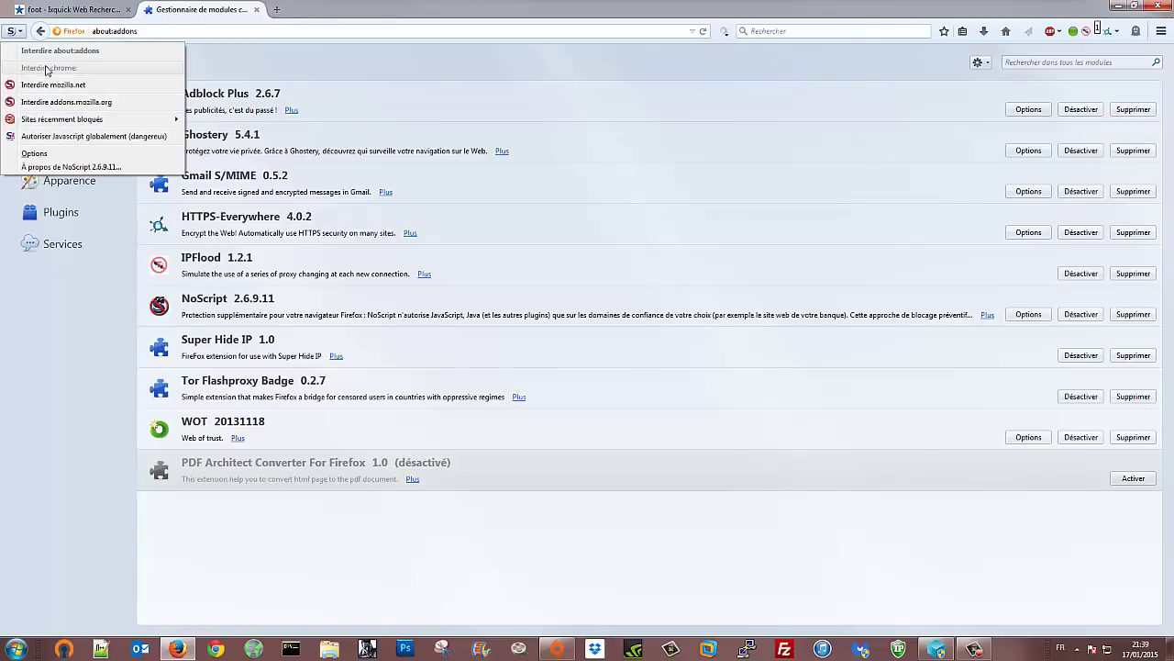
{"action": "mouse_move", "coordinate": [69, 116]}
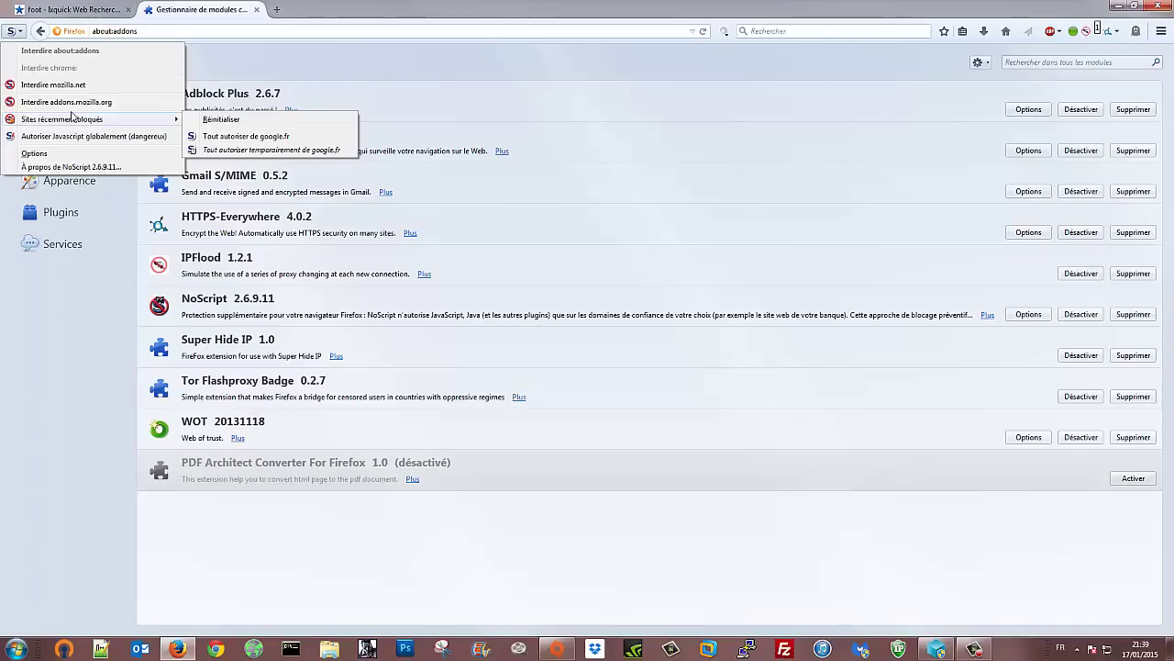
{"action": "left_click", "coordinate": [38, 334]}
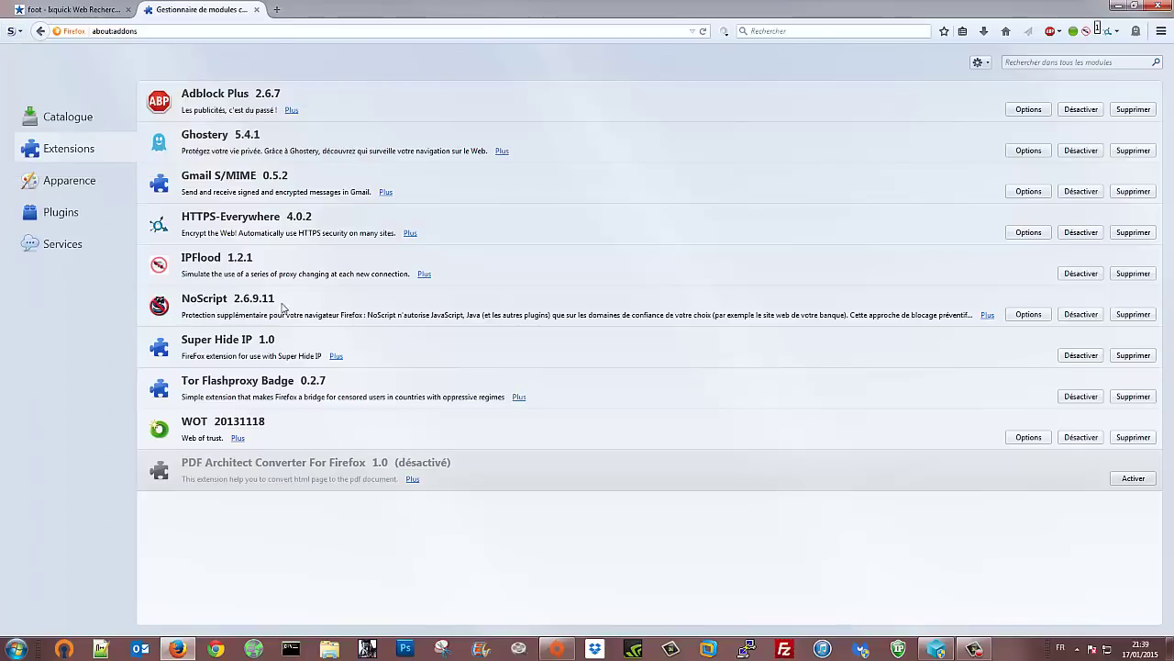